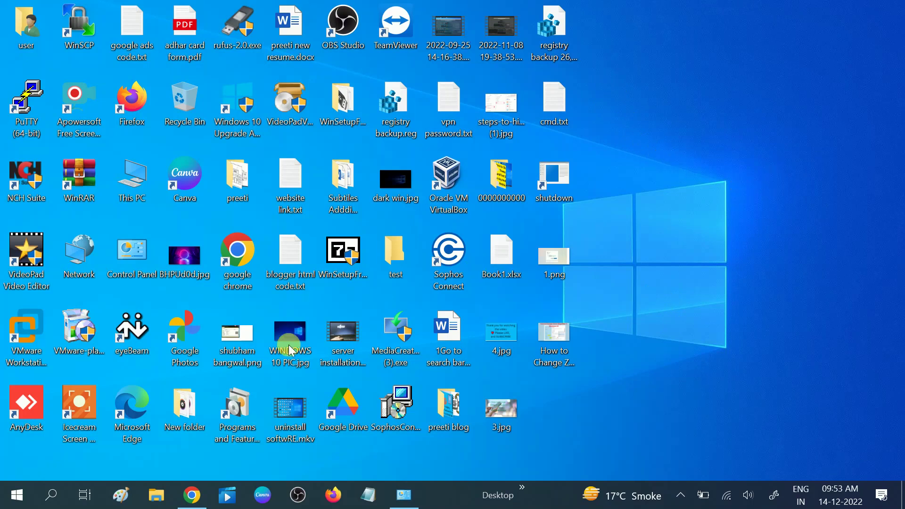
Step: Search for 'cmd' and launch Command Prompt as administrator
left_click(49, 501)
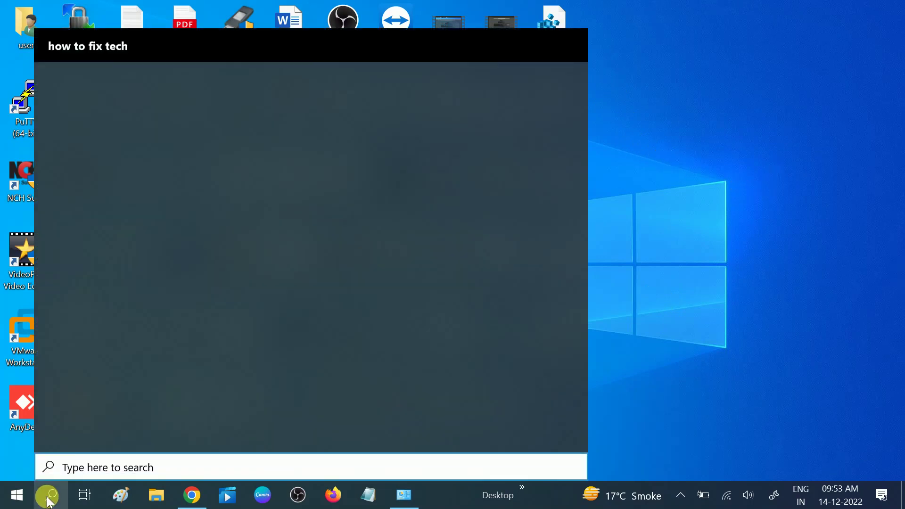
type("cmd")
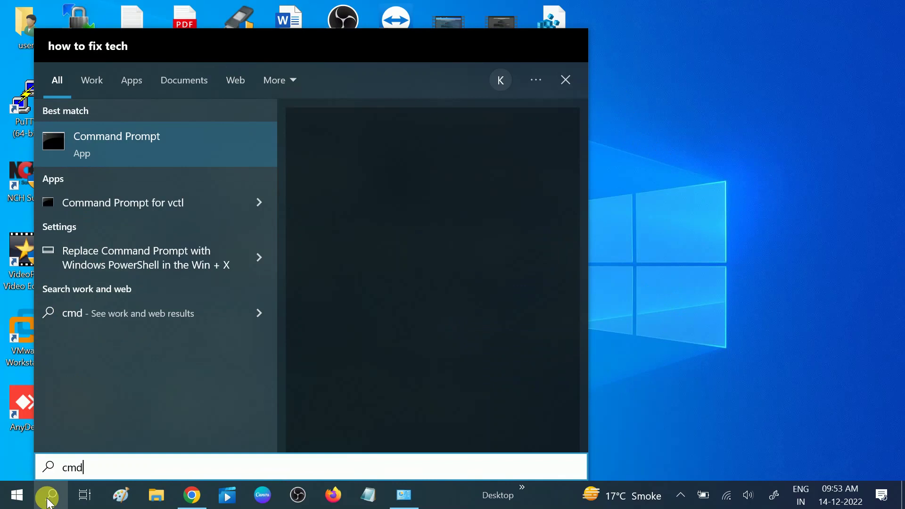
right_click(152, 146)
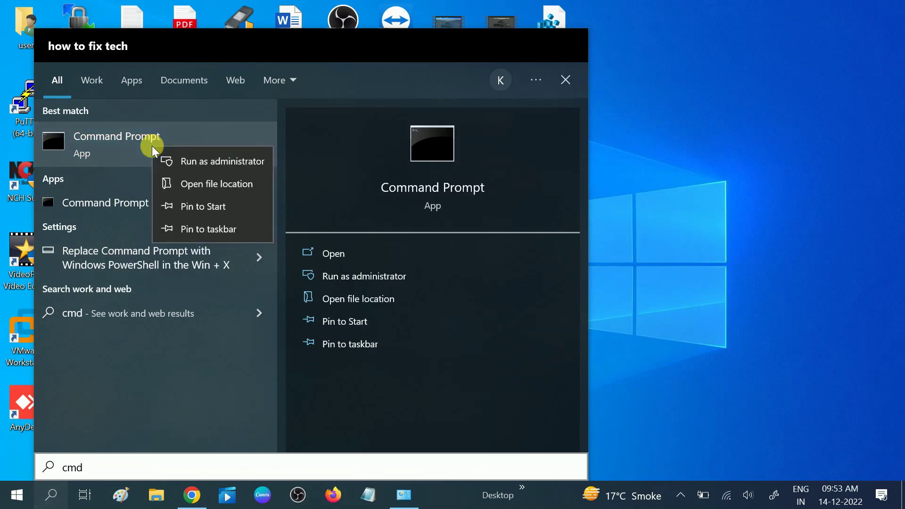
left_click(202, 162)
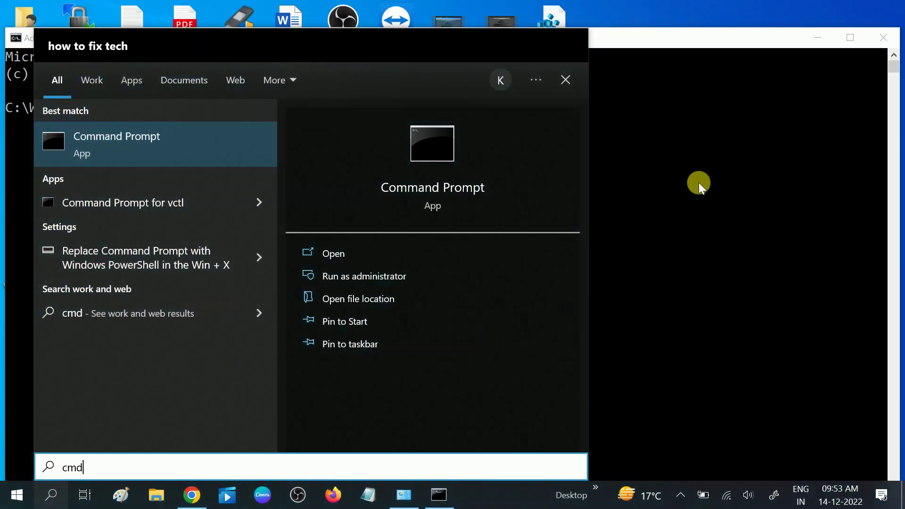
left_click(699, 183)
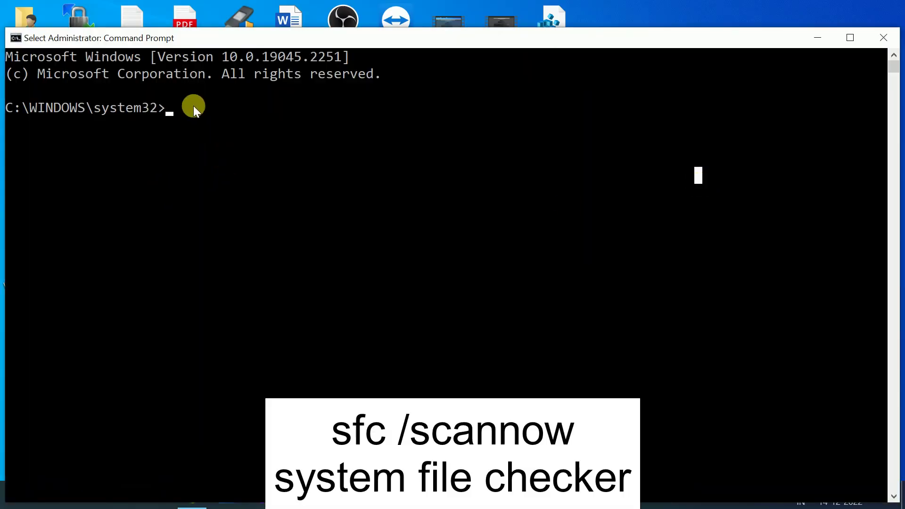
Step: Run sfc /scannow, correcting the misspelled 'sfc /scanow' first attempt, and maximize the console
key("Escape")
type("sfc ")
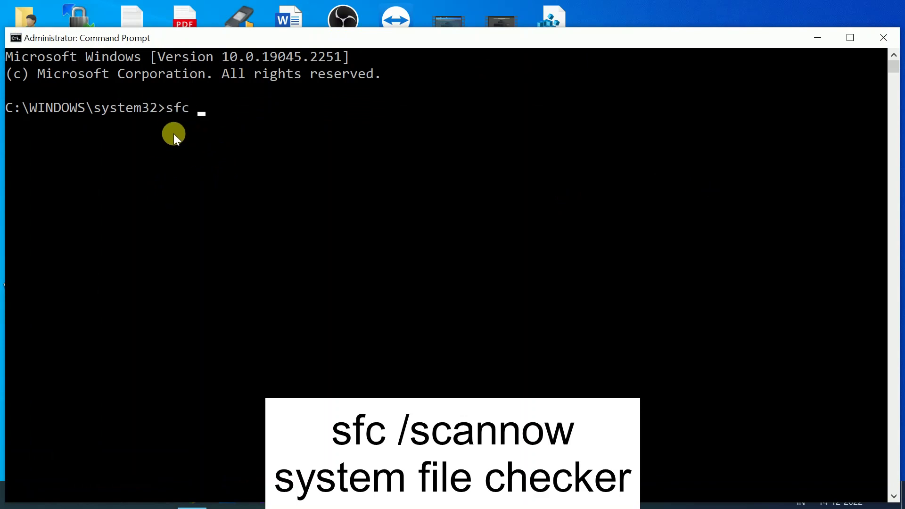
type("/scanow")
key("Return")
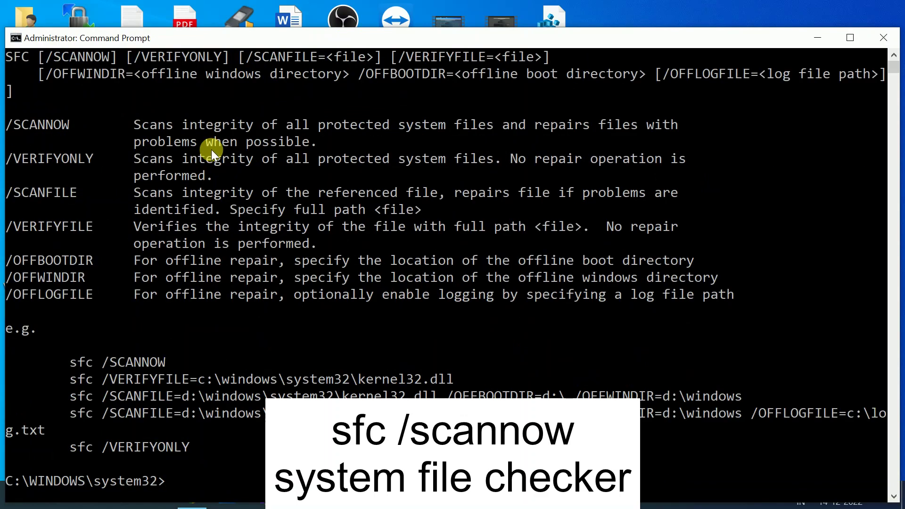
scroll(204, 221, "down", 3)
key("Up")
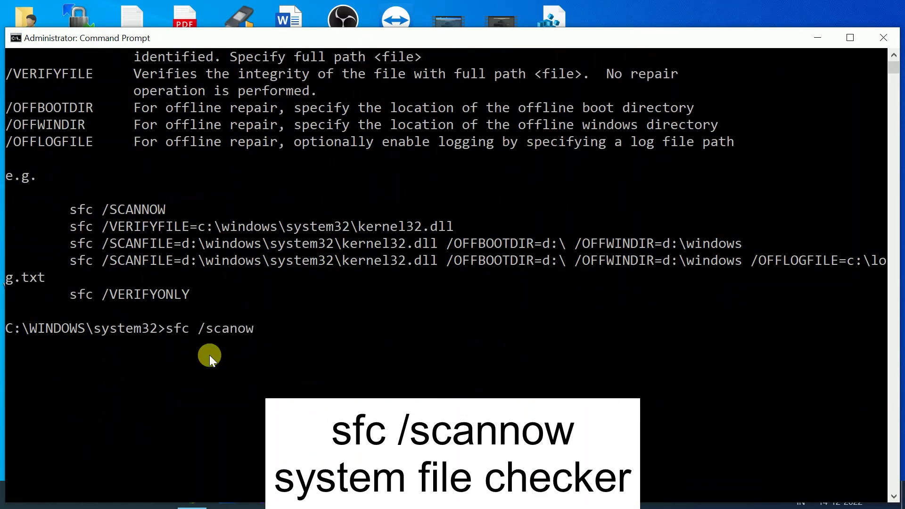
key("BackSpace")
key("BackSpace")
type("now")
key("Return")
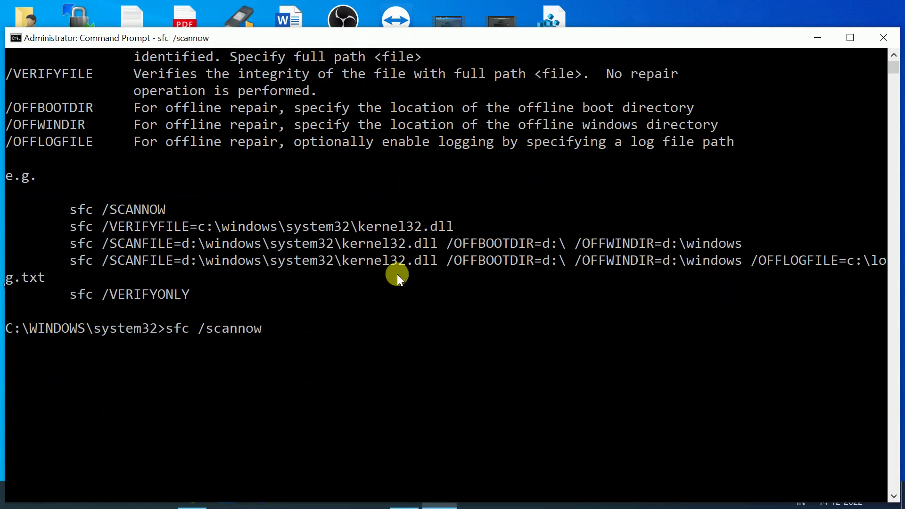
left_click(851, 37)
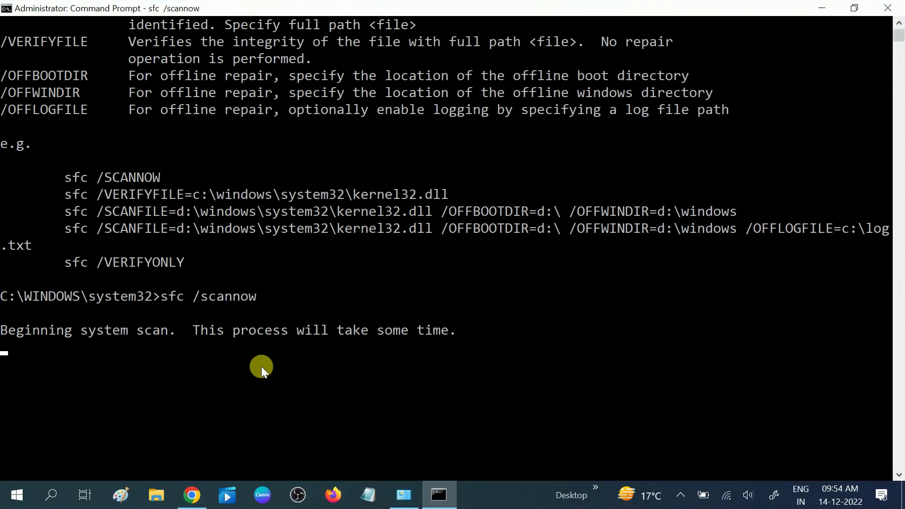
Step: Let the sfc scan reach 6% verification, then minimize the console
scroll(261, 367, "down", 3)
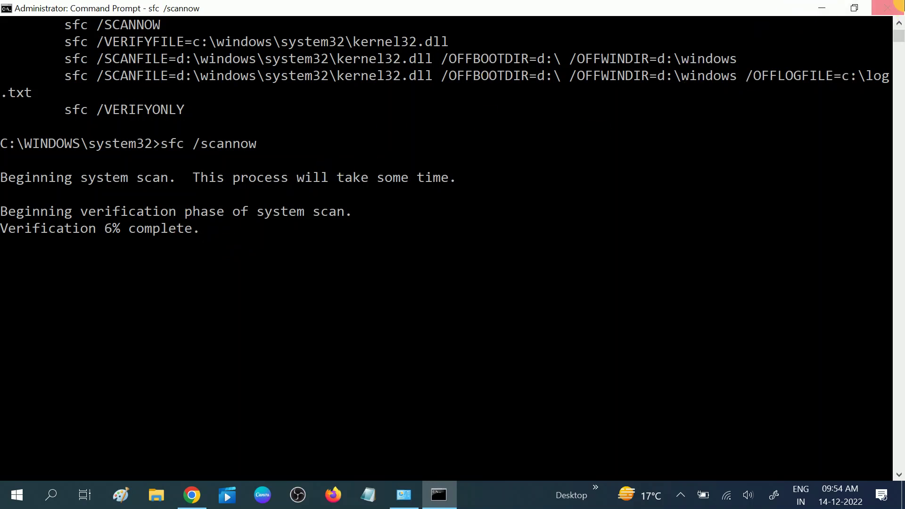
left_click(821, 8)
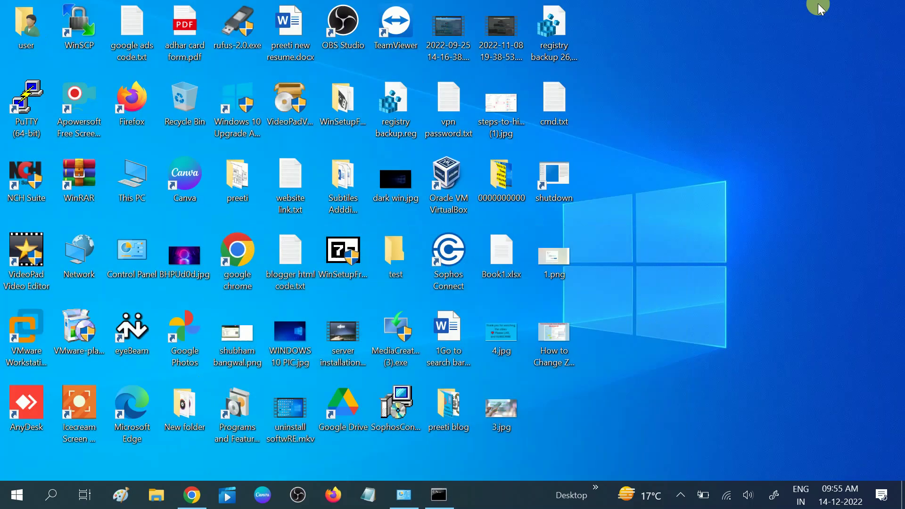
Step: Refresh the desktop twice from its right-click menu
right_click(723, 46)
left_click(752, 85)
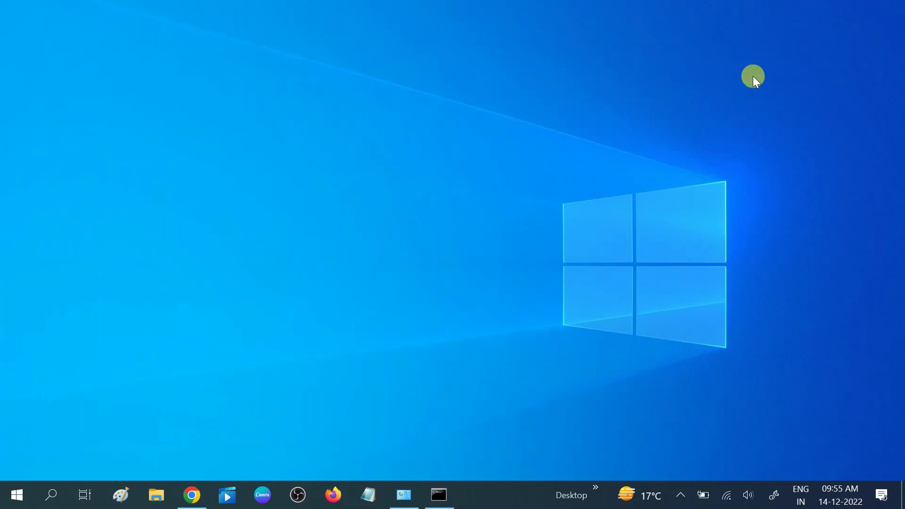
right_click(753, 75)
left_click(767, 116)
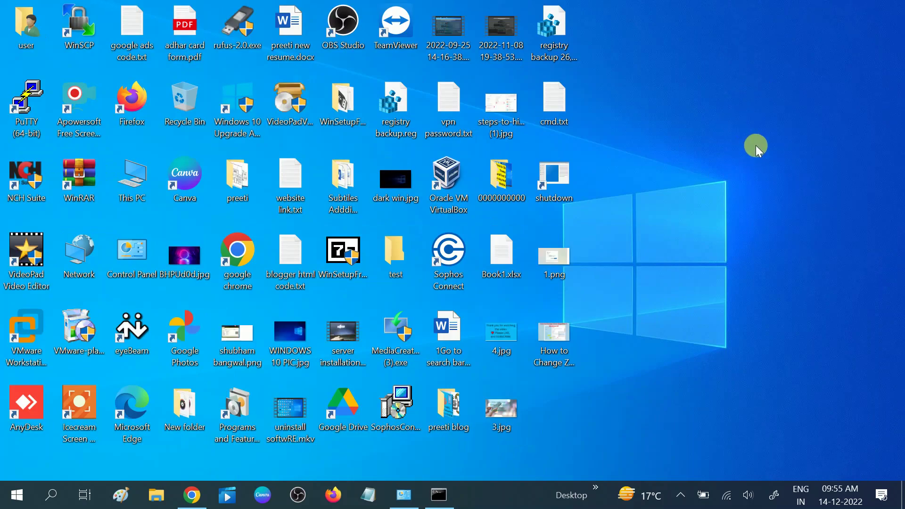
Step: Search for 'cmd' and launch a new Command Prompt as administrator
left_click(51, 500)
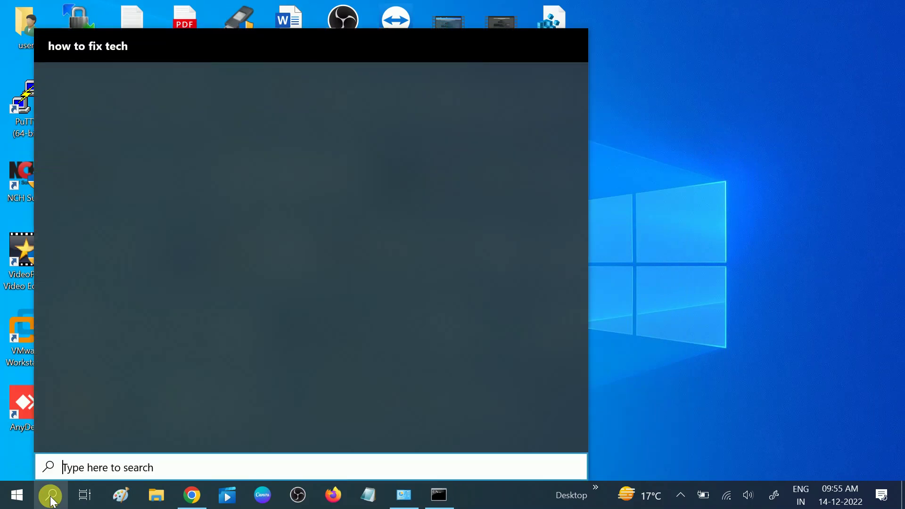
type("cmd")
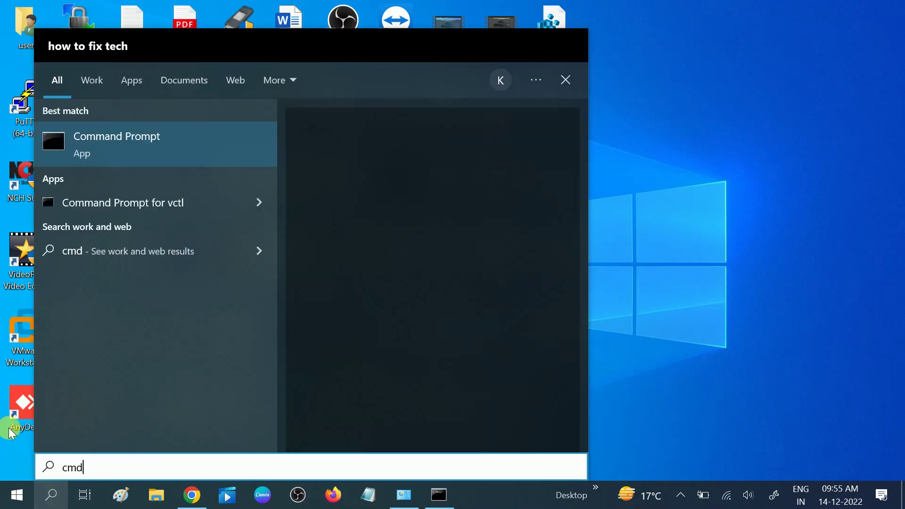
right_click(151, 150)
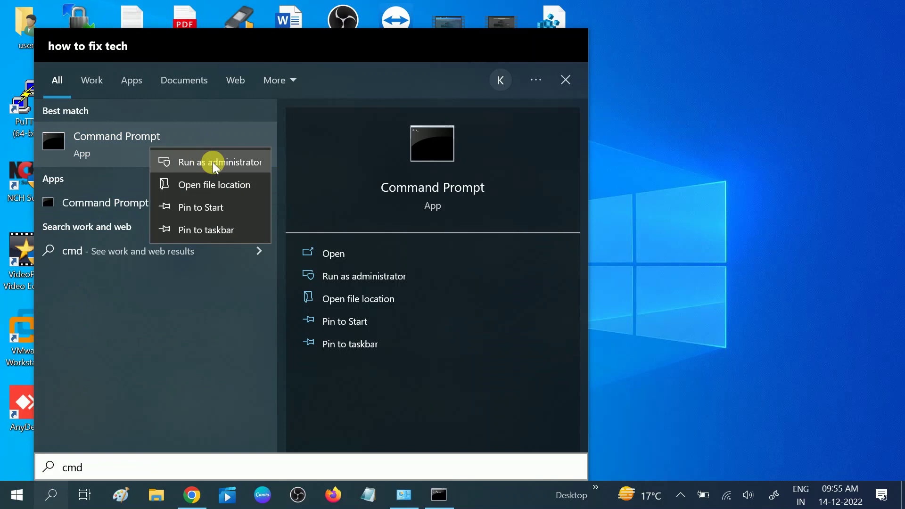
left_click(214, 163)
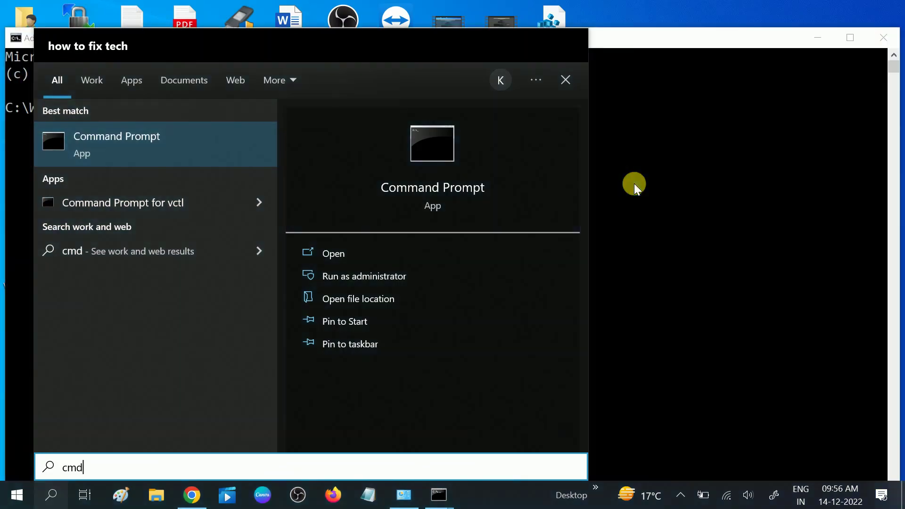
left_click(635, 179)
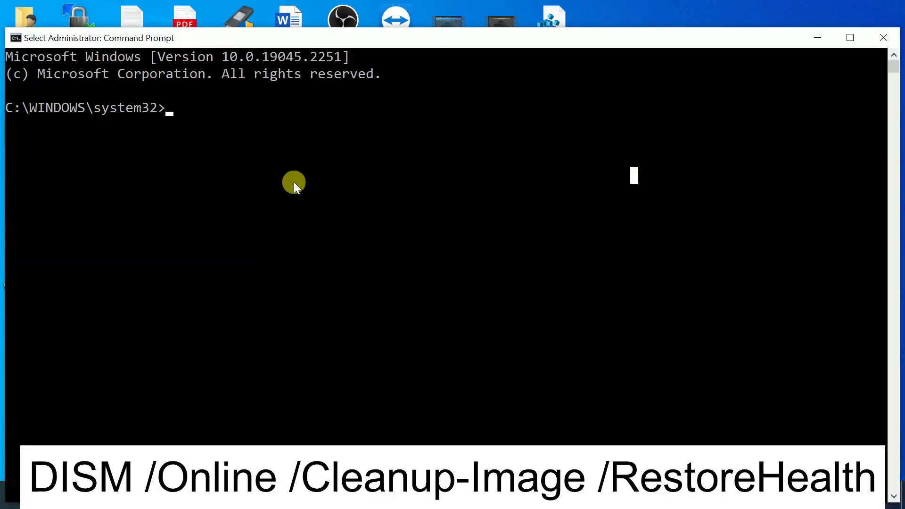
Step: Paste and run DISM /Online /Cleanup-Image /RestoreHealth, then close the console at 3.8%
type("DISM /Online /Cleanup-Image /RestoreHealth")
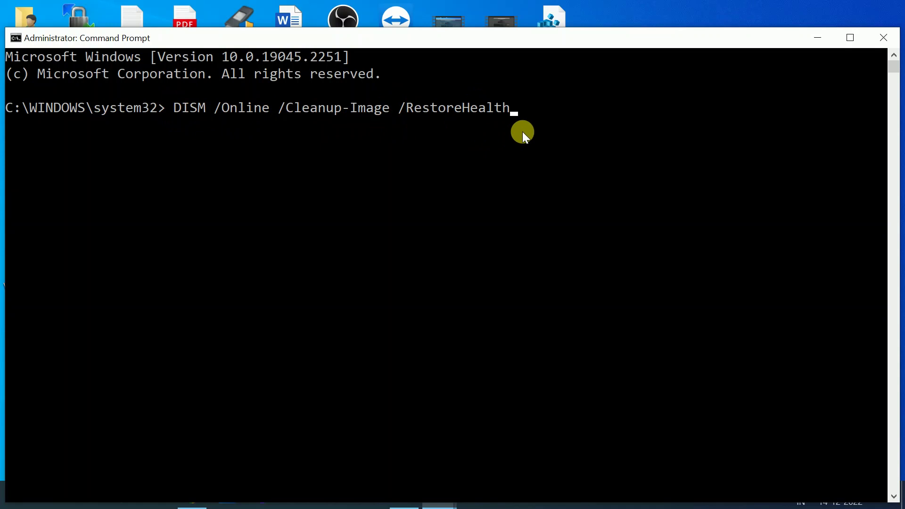
key("Return")
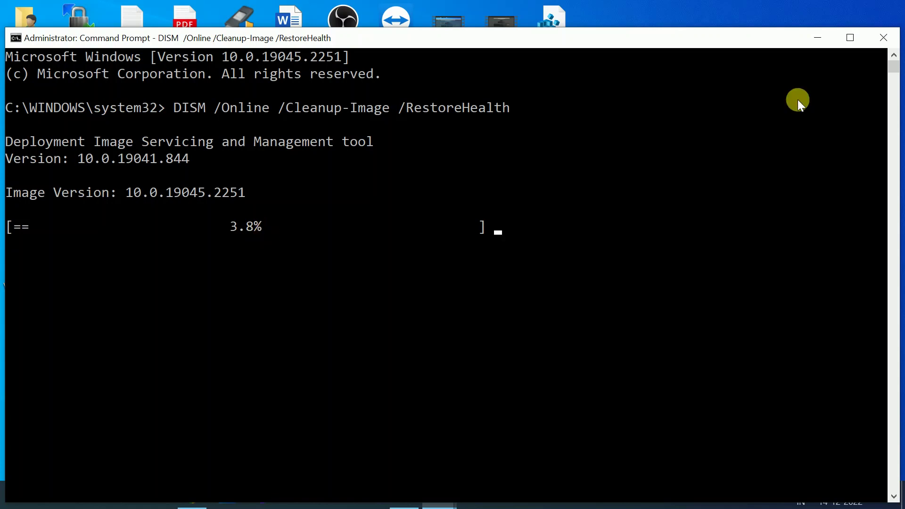
left_click(884, 39)
Step: Refresh the desktop, open Device Manager from Windows Search and reposition its window
right_click(644, 93)
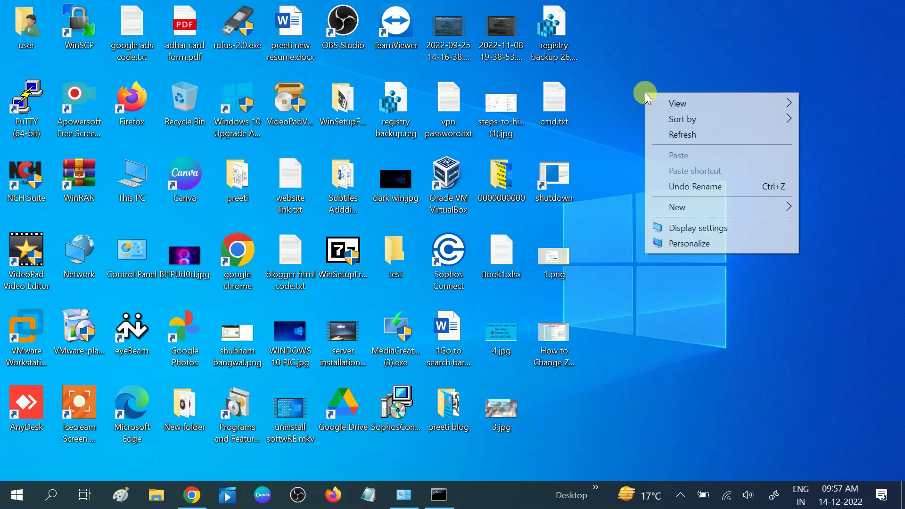
left_click(682, 134)
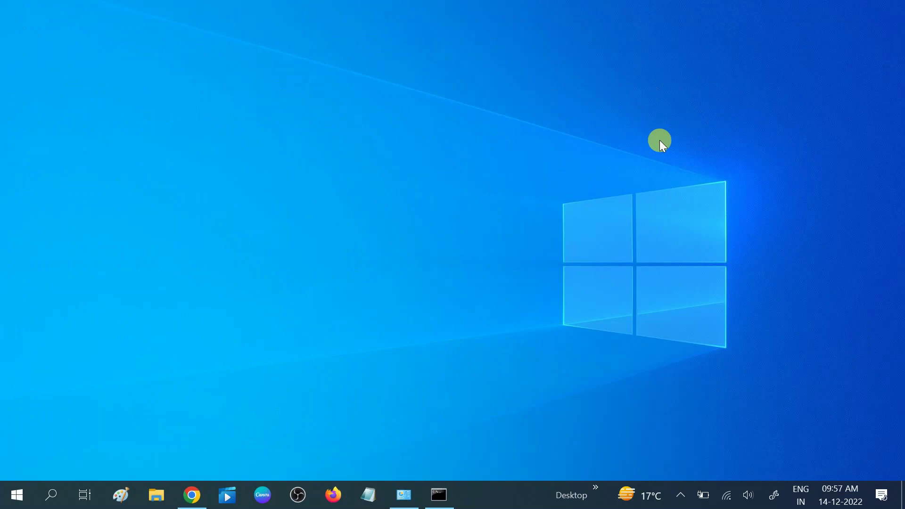
left_click(49, 500)
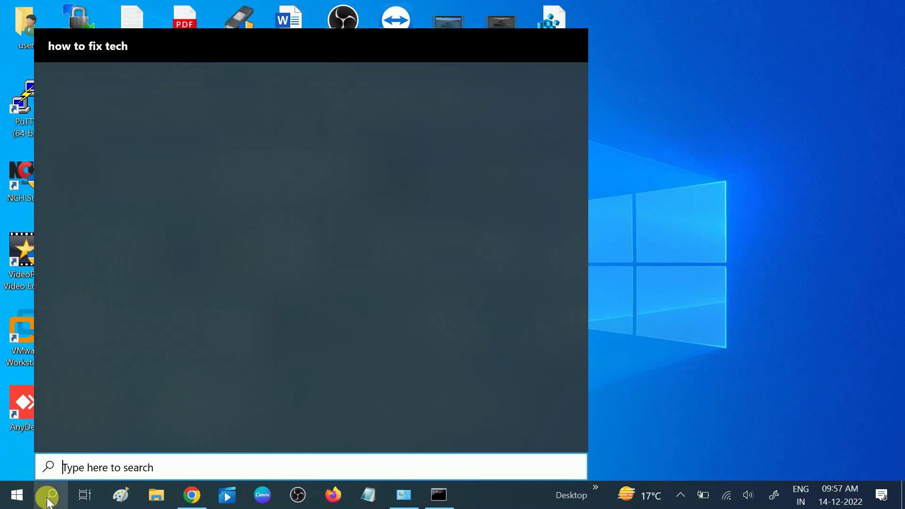
left_click(375, 182)
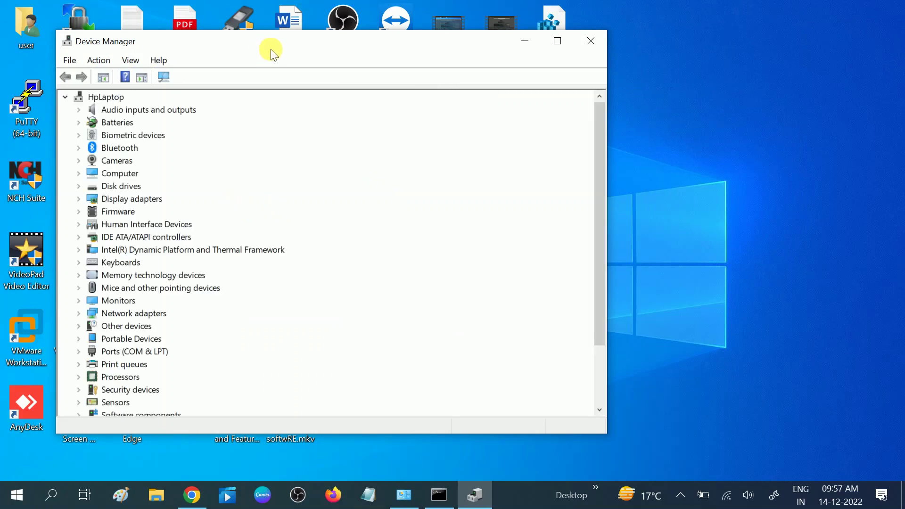
left_click_drag(271, 51, 388, 27)
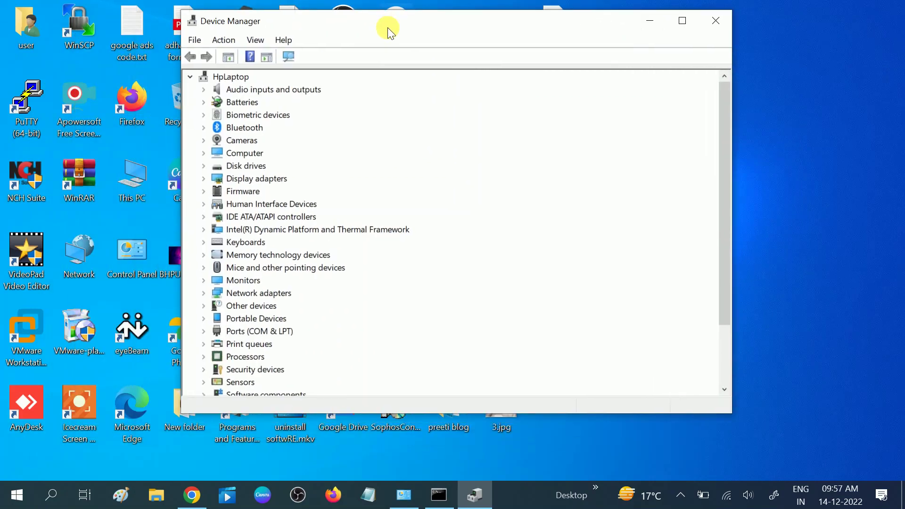
Step: Update the Intel HD Graphics 620 driver automatically; the best driver is already installed
left_click(205, 179)
left_click(279, 192)
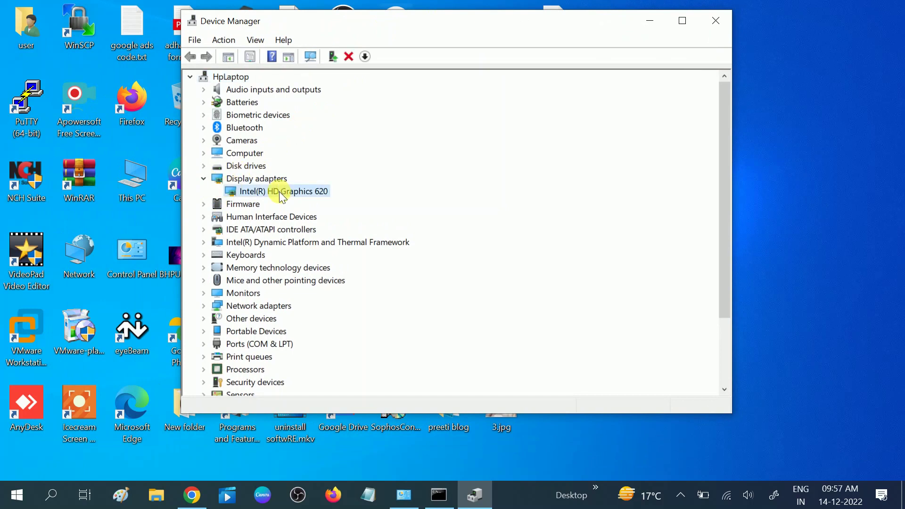
right_click(279, 192)
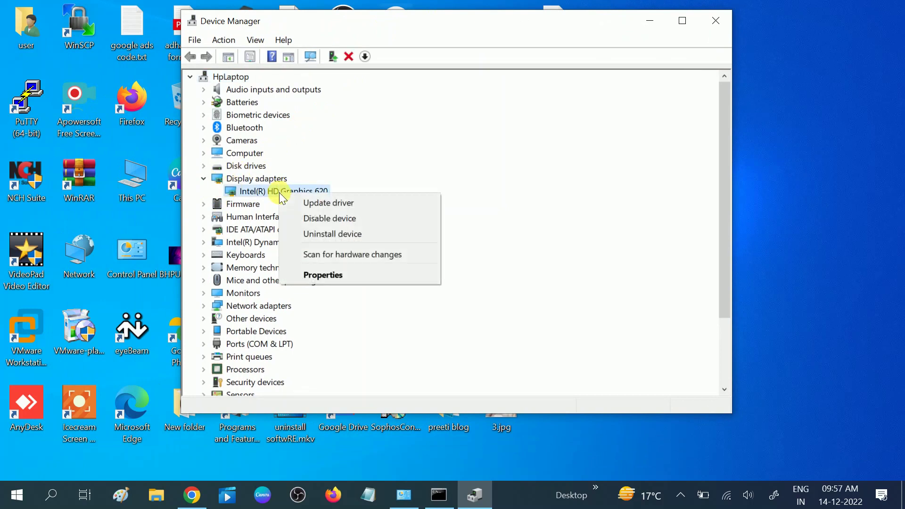
left_click(345, 208)
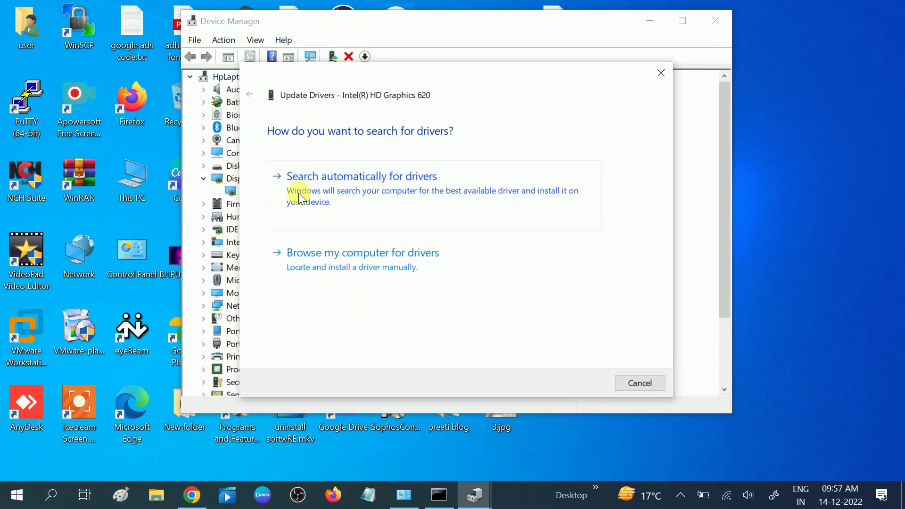
left_click(362, 201)
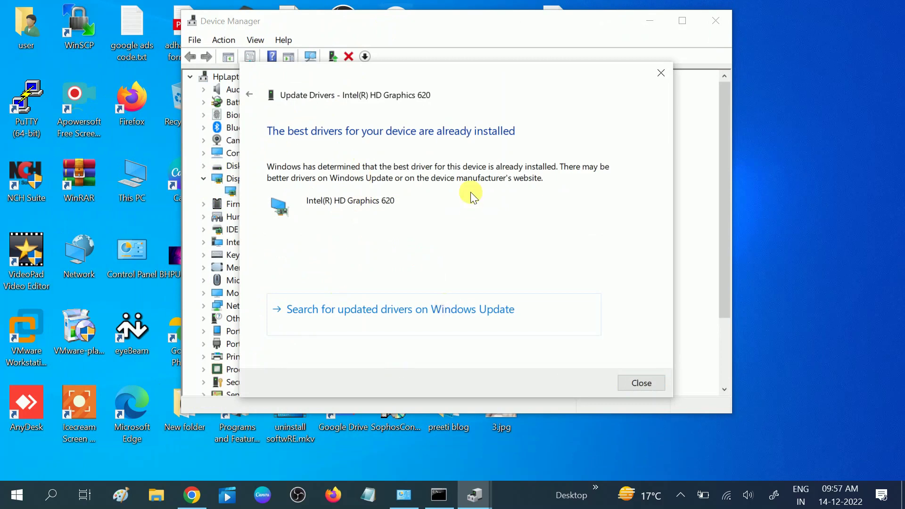
left_click(641, 383)
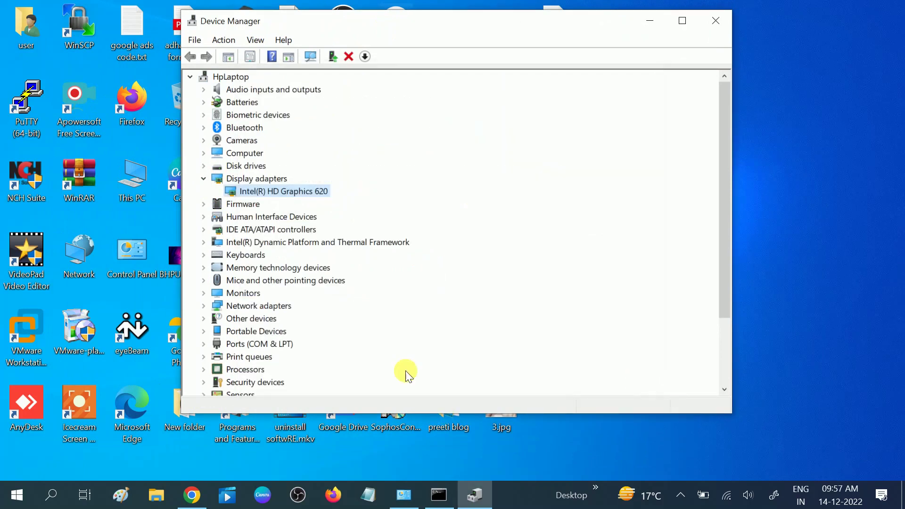
Step: Expand the Computer, Disk drives, Bluetooth and Security devices categories
left_click(205, 153)
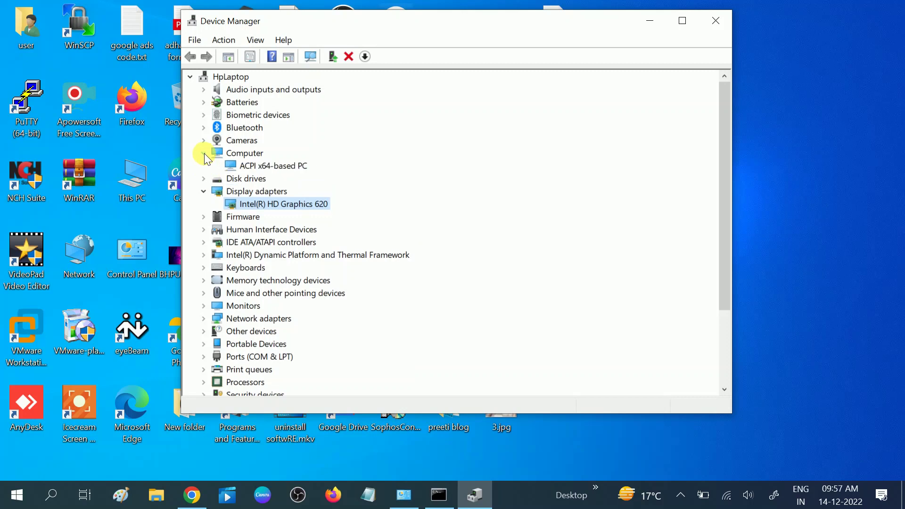
left_click(204, 178)
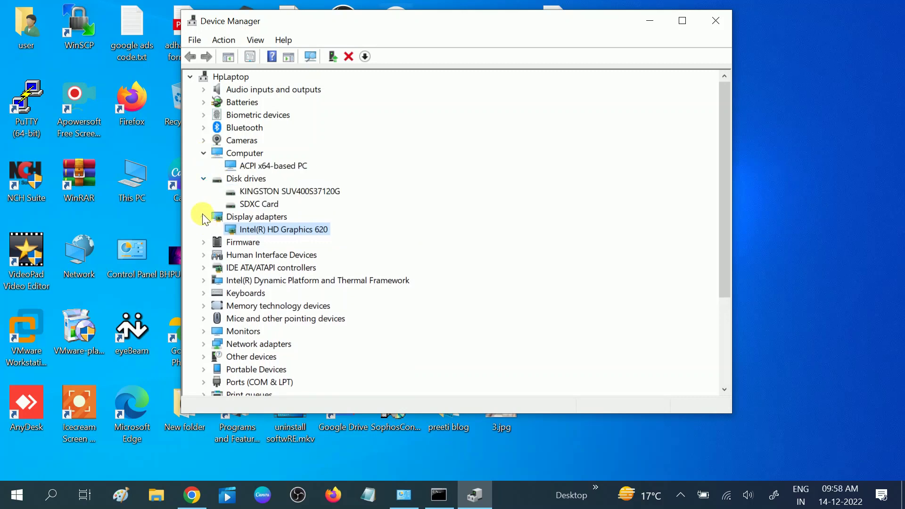
left_click(204, 129)
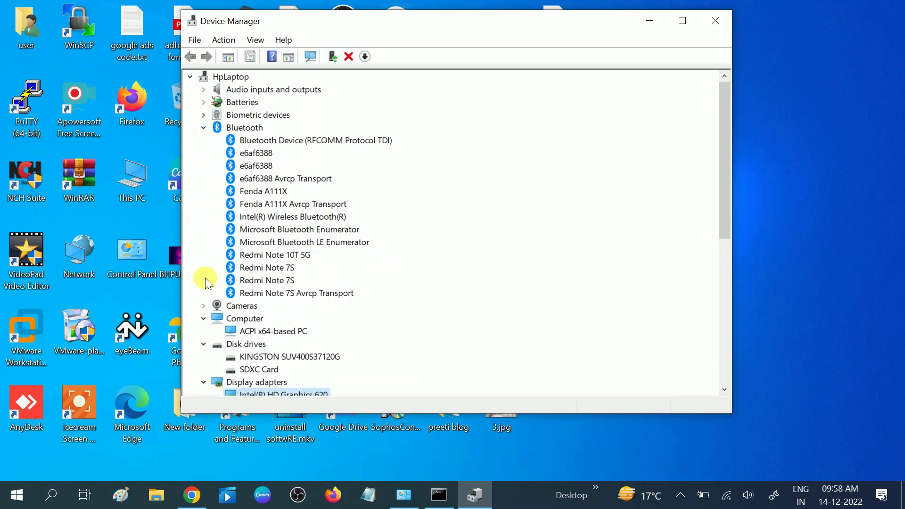
scroll(205, 278, "down", 4)
scroll(205, 278, "down", 3)
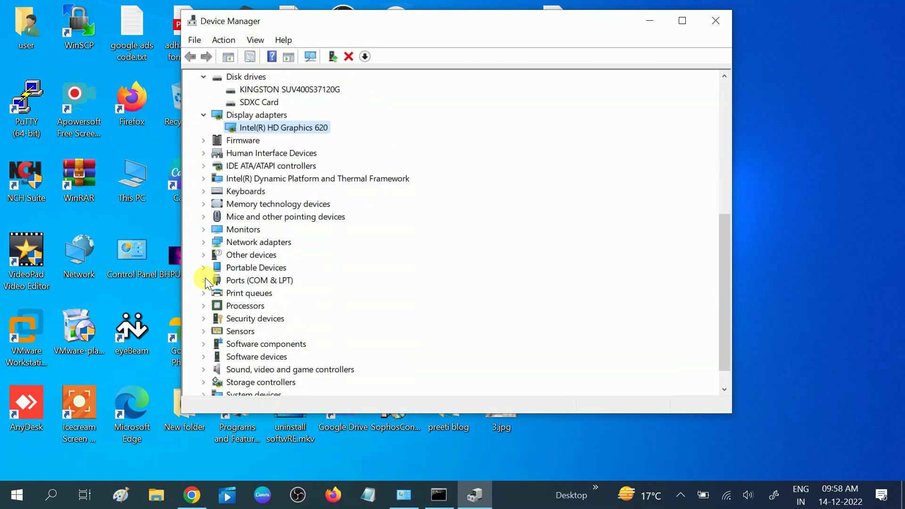
left_click(205, 319)
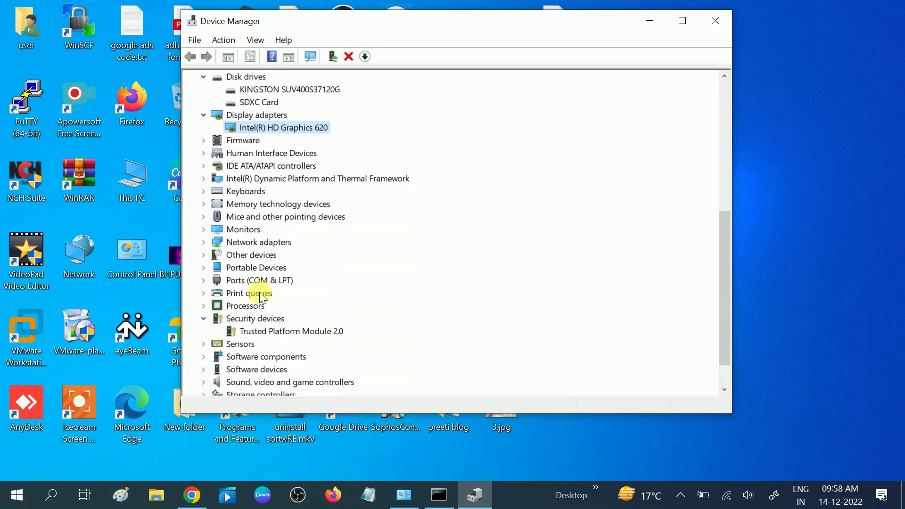
scroll(260, 294, "down", 1)
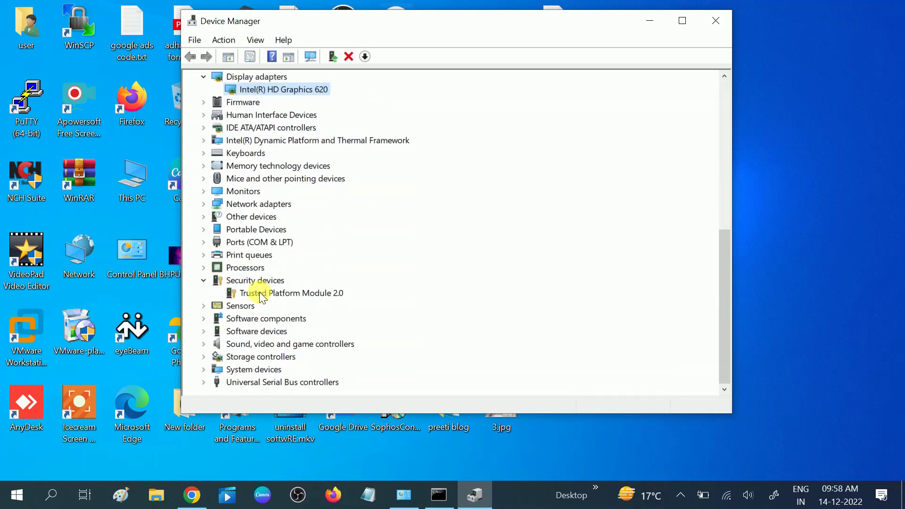
Step: Update the Intel Dual Band Wireless-AC 3168 driver automatically; it is already current
left_click(204, 204)
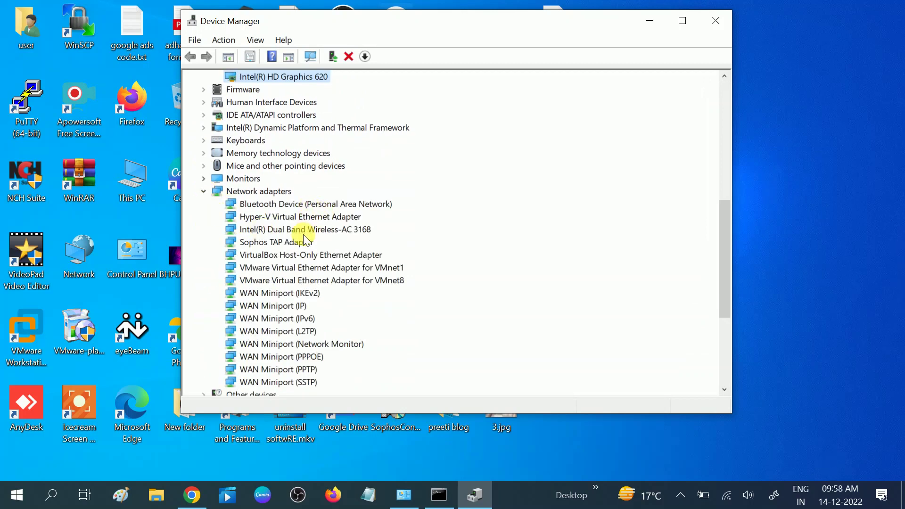
left_click(305, 233)
right_click(304, 233)
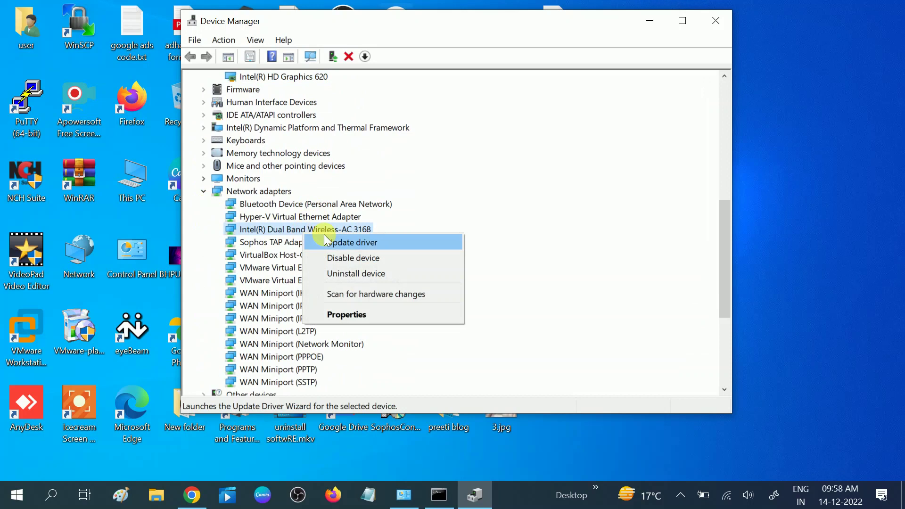
left_click(325, 239)
left_click(404, 197)
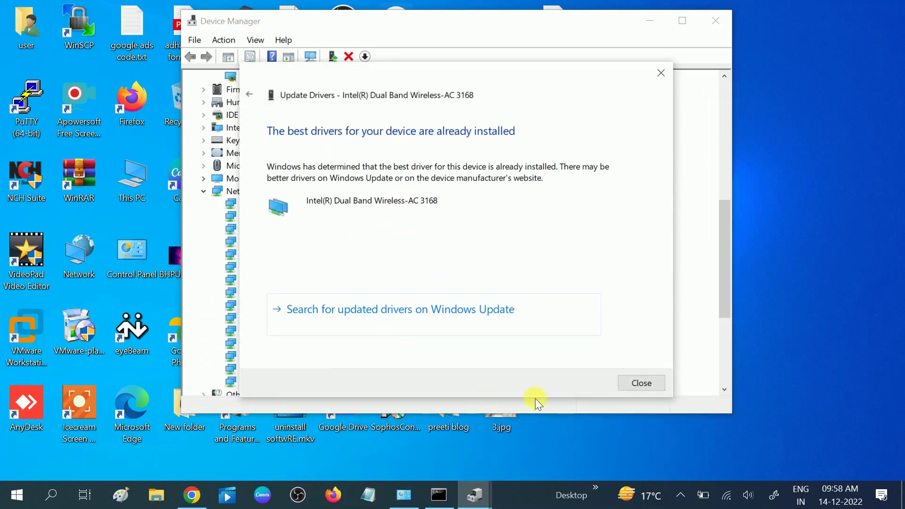
left_click(641, 383)
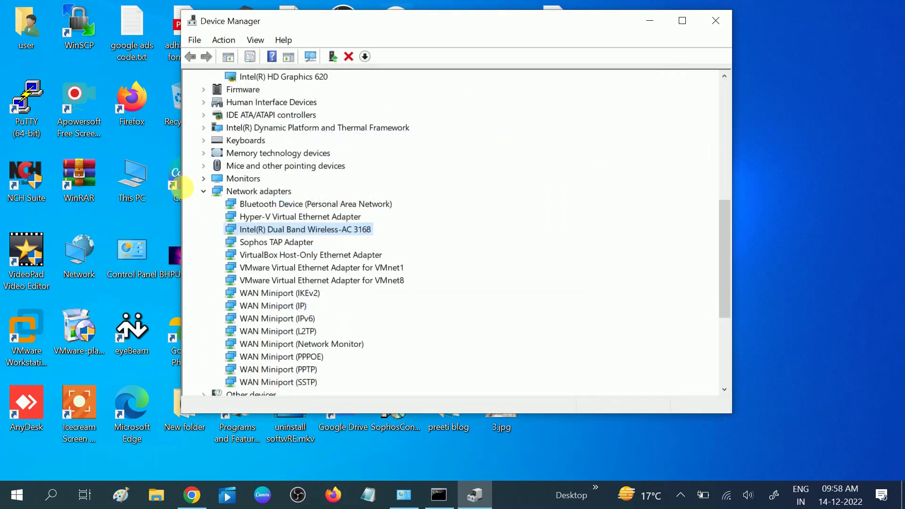
Step: Collapse all expanded device categories and close Device Manager
left_click(207, 179)
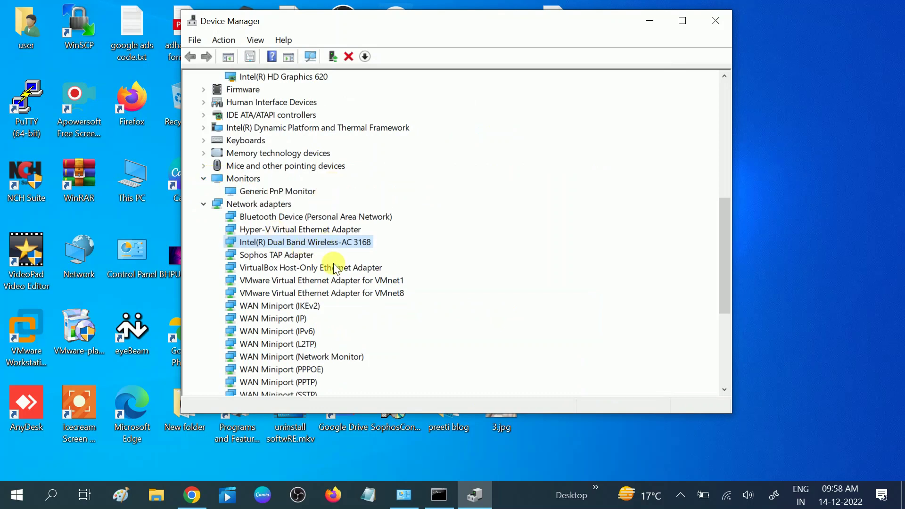
scroll(333, 263, "down", 5)
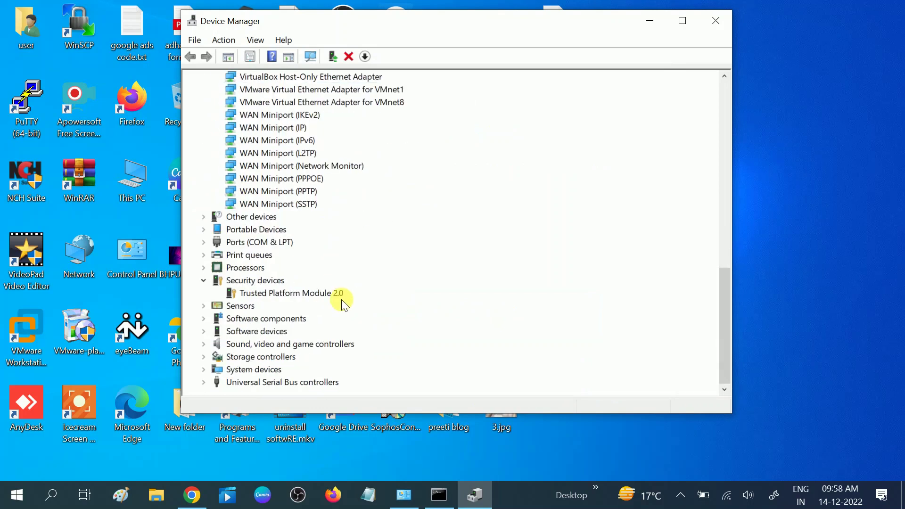
scroll(340, 269, "up", 4)
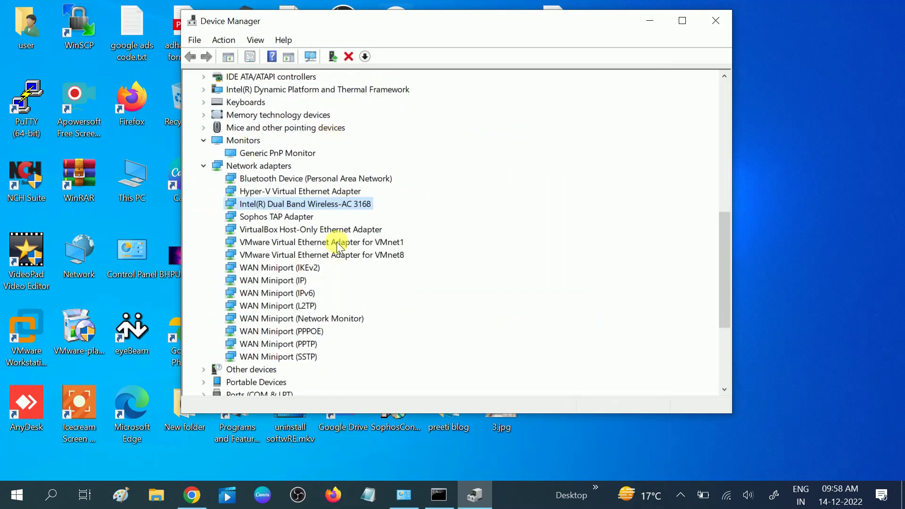
left_click(205, 165)
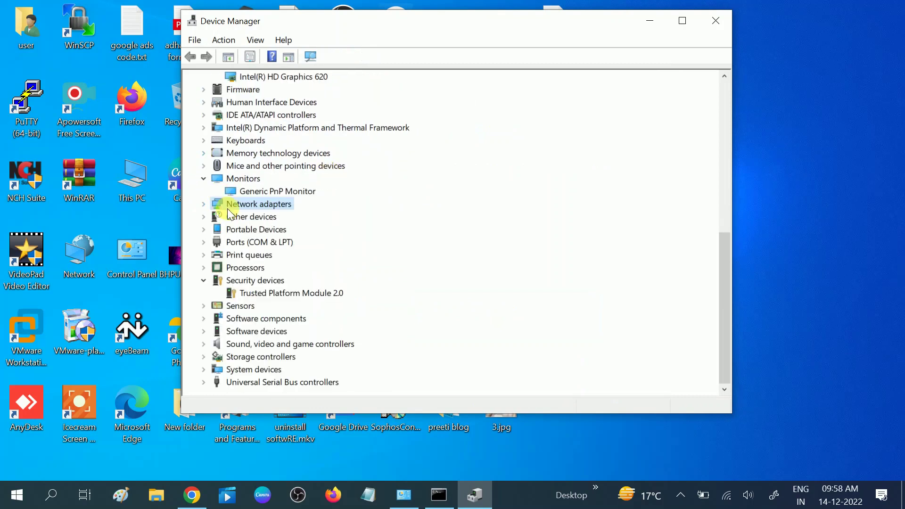
left_click(205, 178)
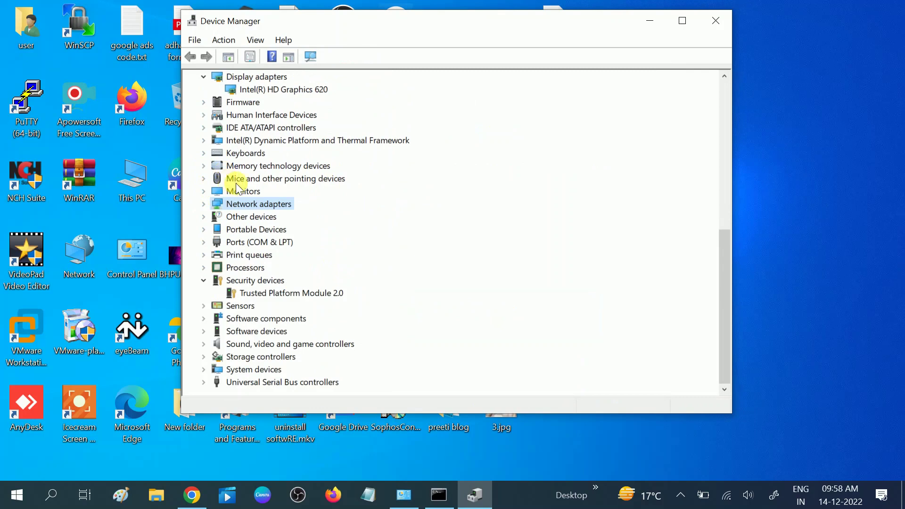
left_click(204, 281)
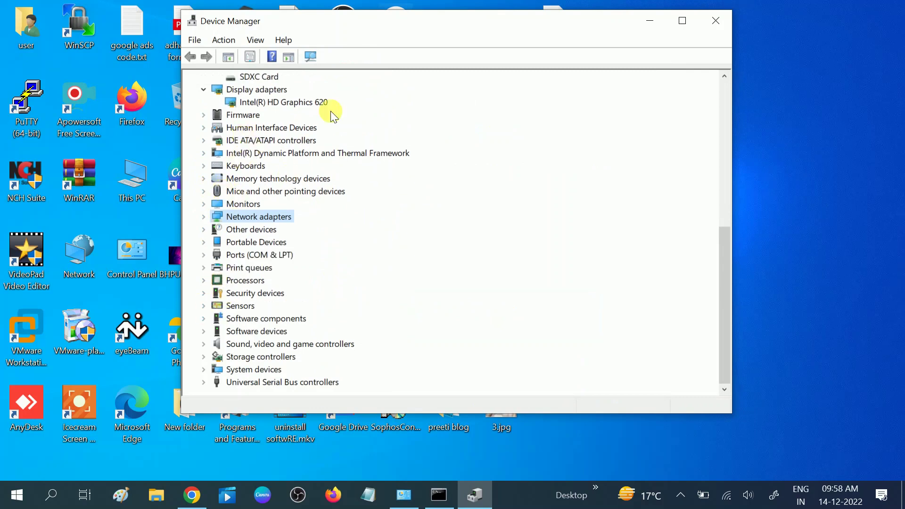
scroll(212, 174, "up", 2)
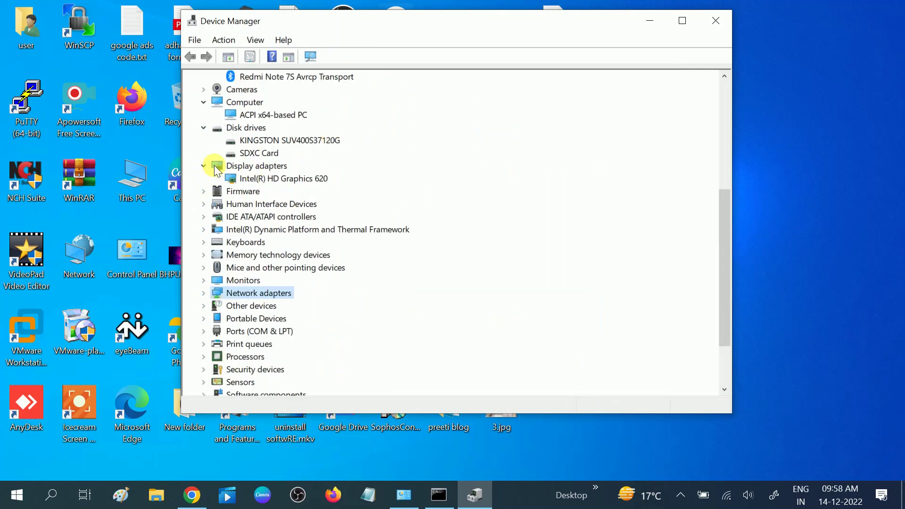
left_click(204, 166)
left_click(203, 127)
left_click(203, 102)
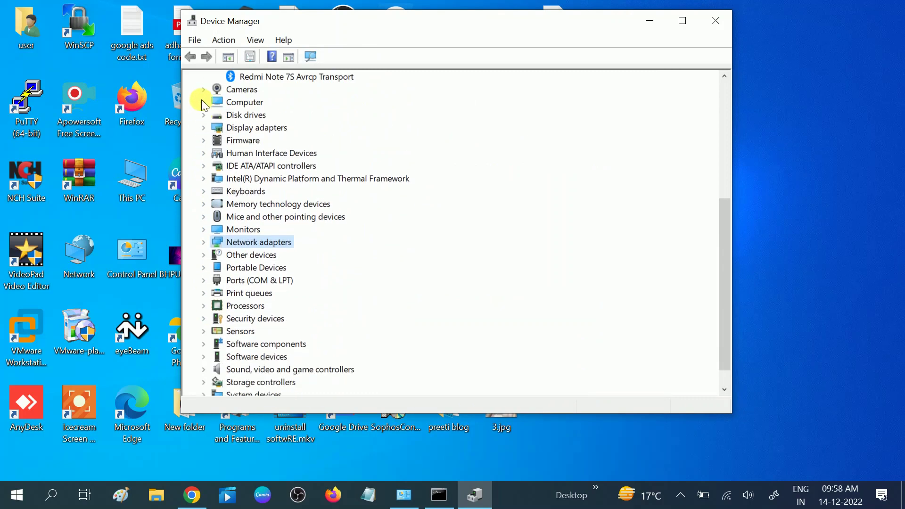
left_click(706, 21)
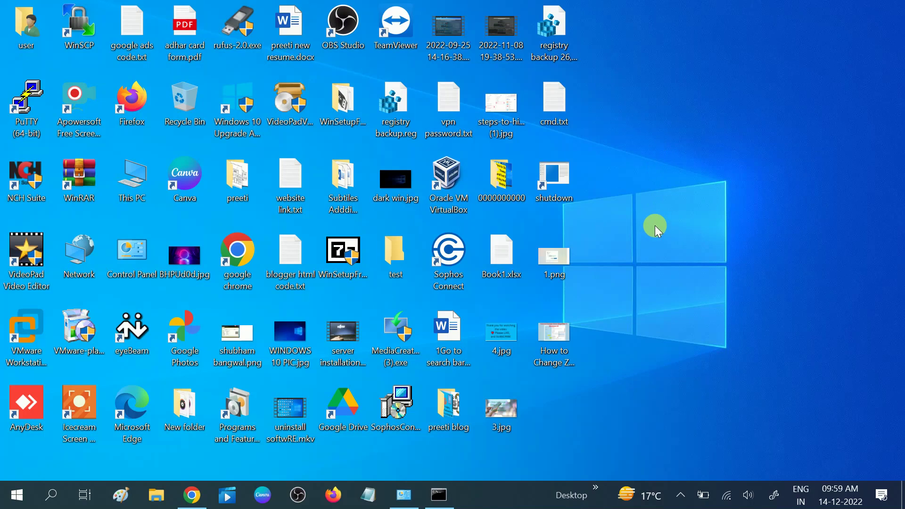
key("super+r")
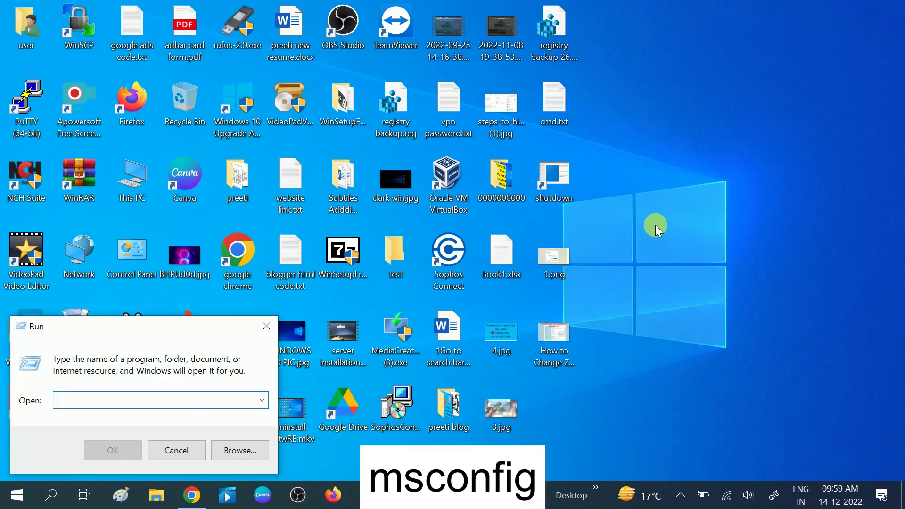
type("msco")
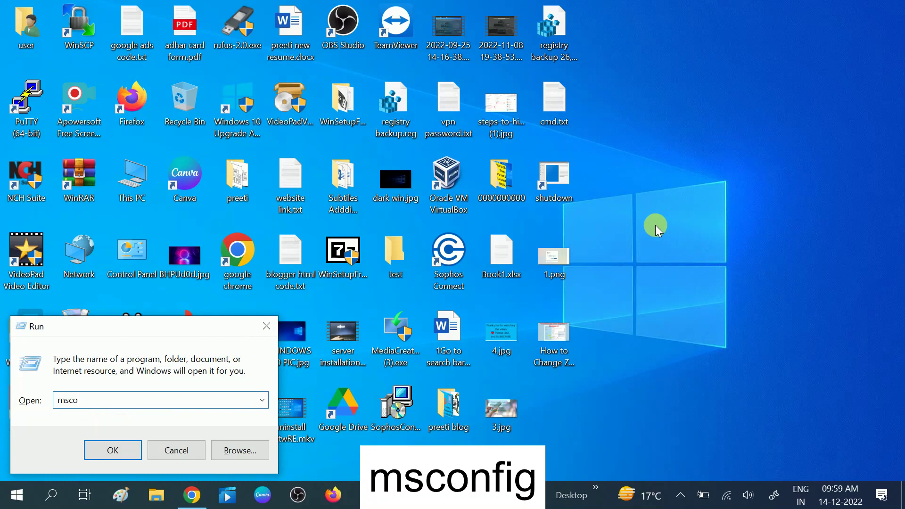
type("nfig")
key("Return")
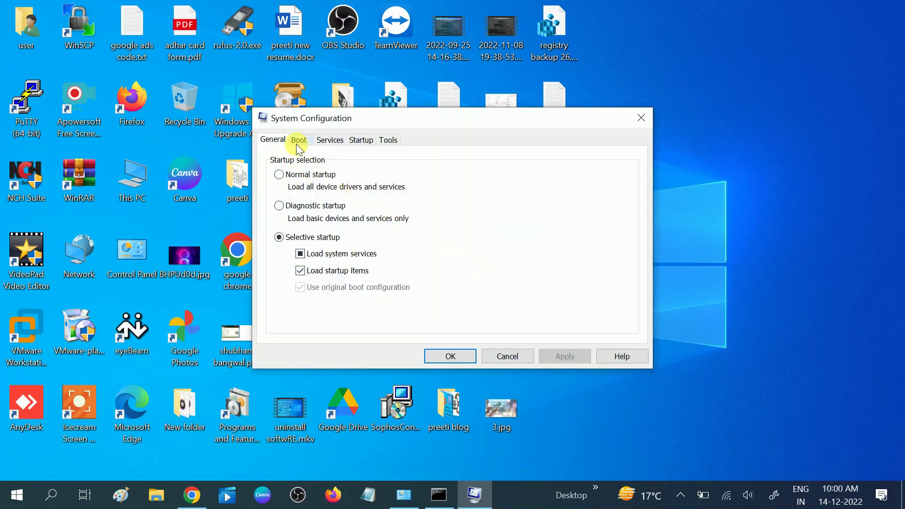
left_click(296, 145)
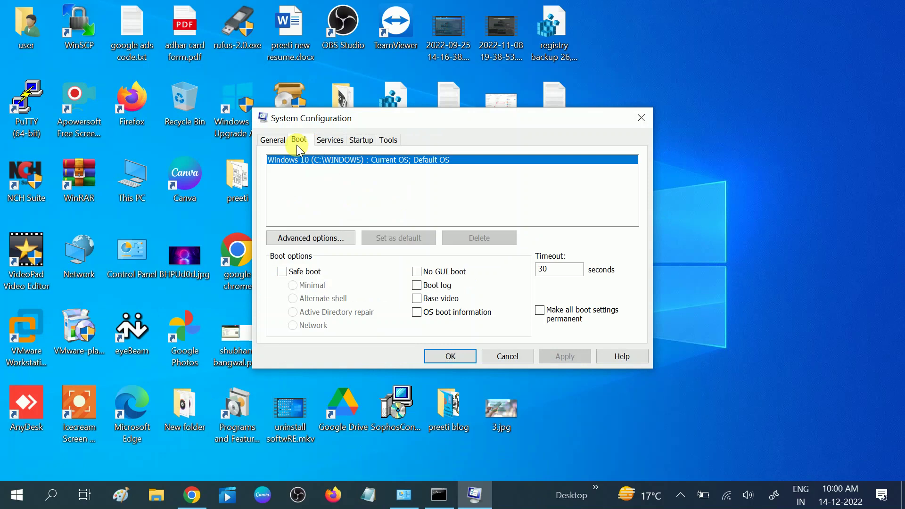
left_click(282, 272)
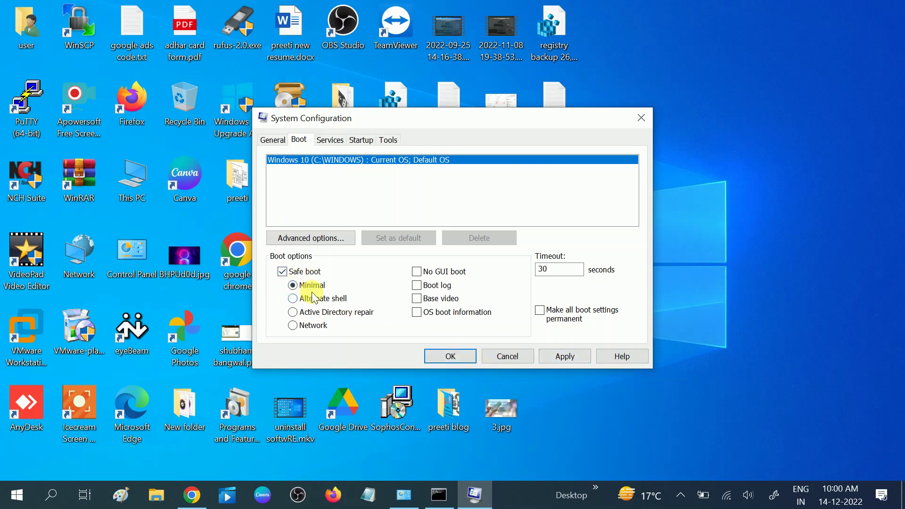
left_click(283, 272)
left_click(641, 118)
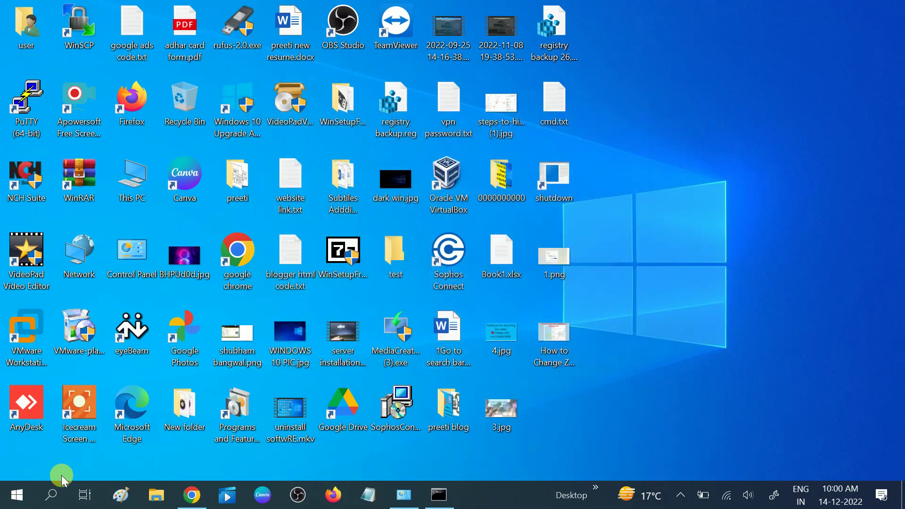
Step: Open Control Panel from a 'cont' search in Large icons view, then Programs and Features
left_click(60, 494)
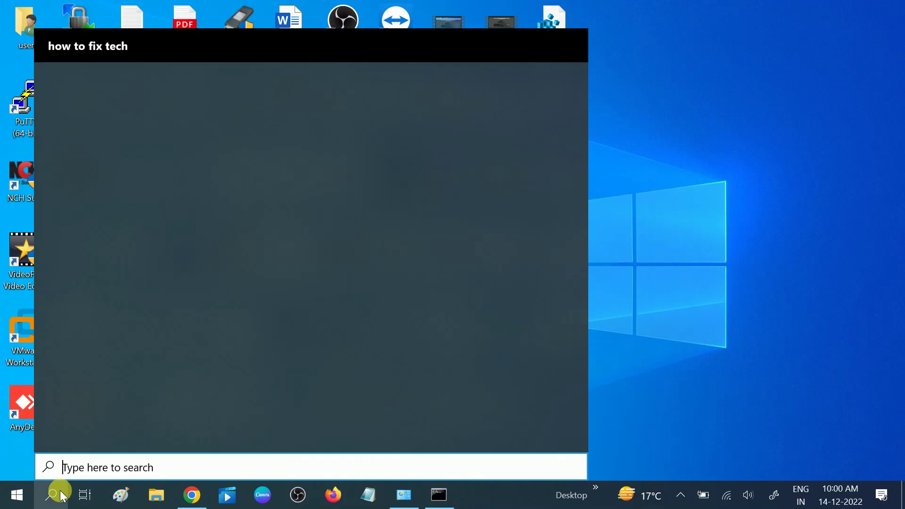
type("cont")
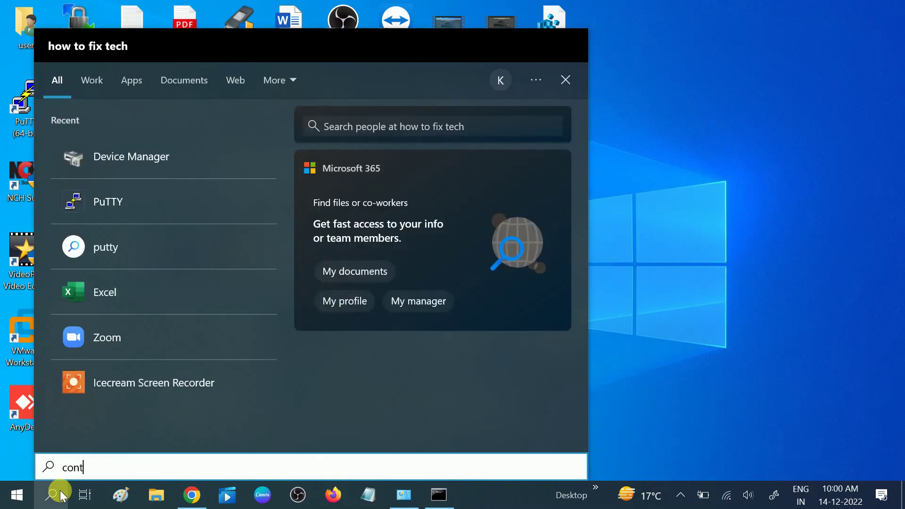
left_click(135, 137)
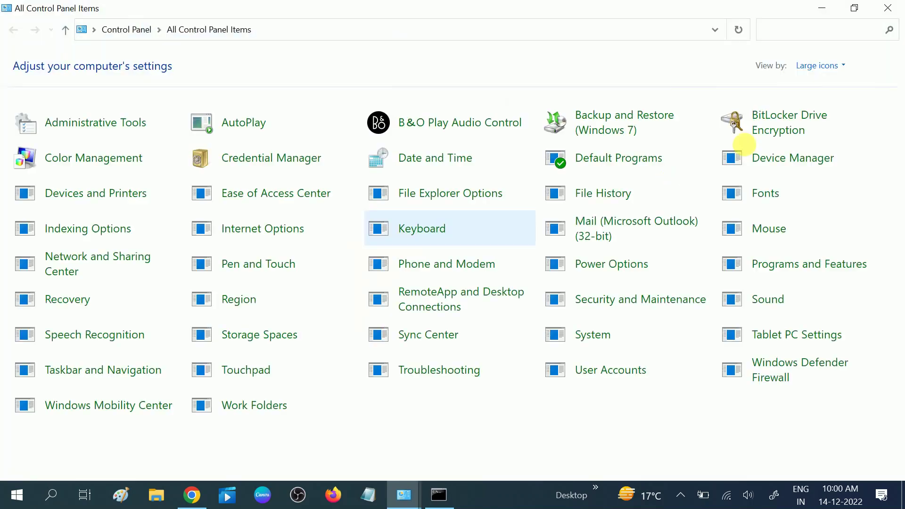
left_click(821, 67)
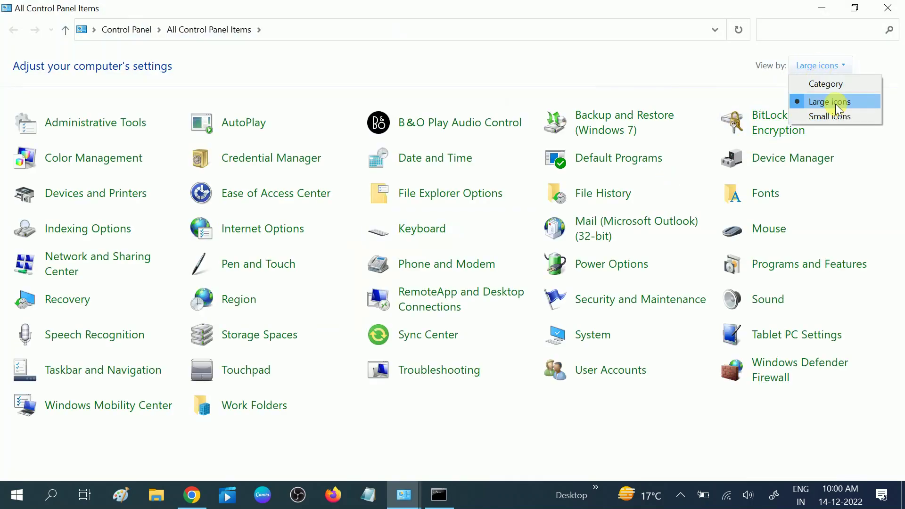
left_click(837, 103)
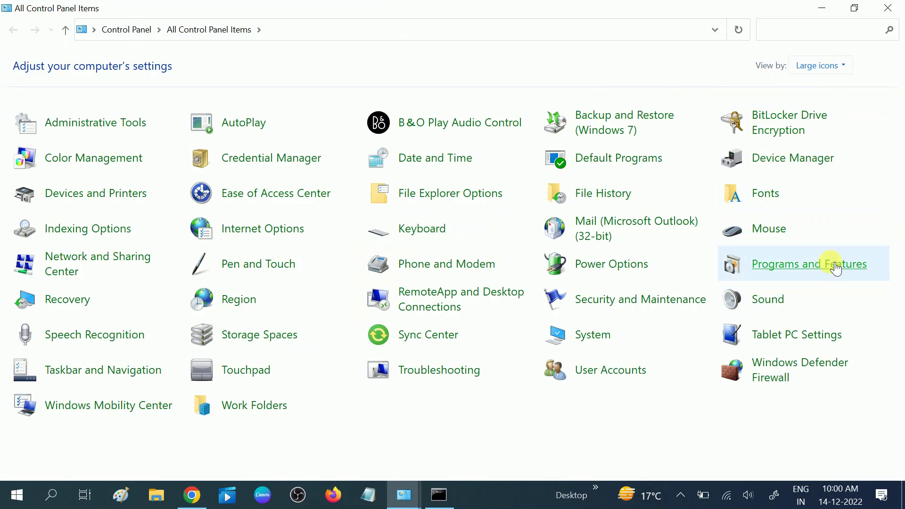
left_click(810, 265)
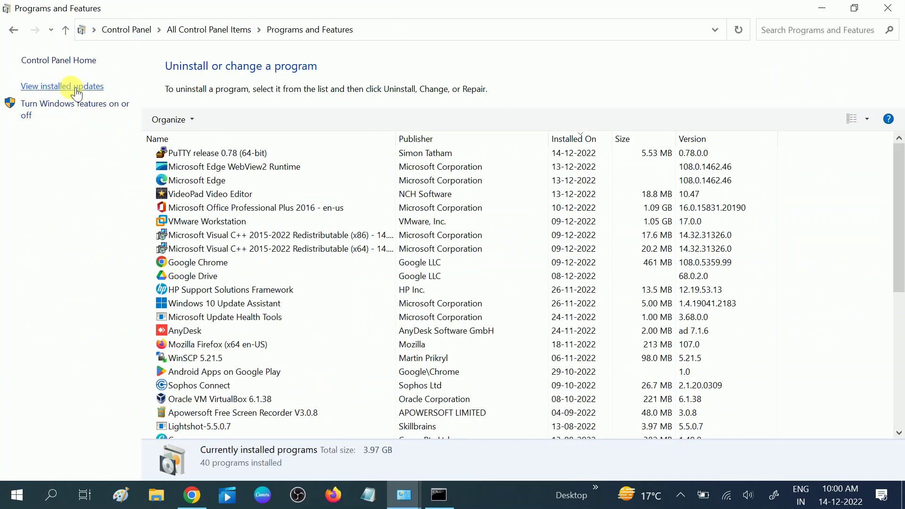
Step: Show installed updates sorted newest first and select the Windows 10 22H2 feature update
left_click(77, 87)
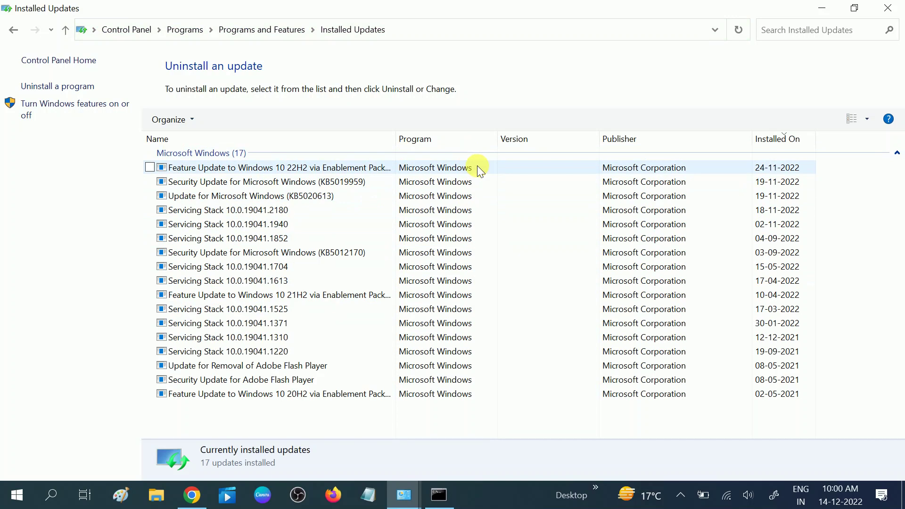
left_click(786, 140)
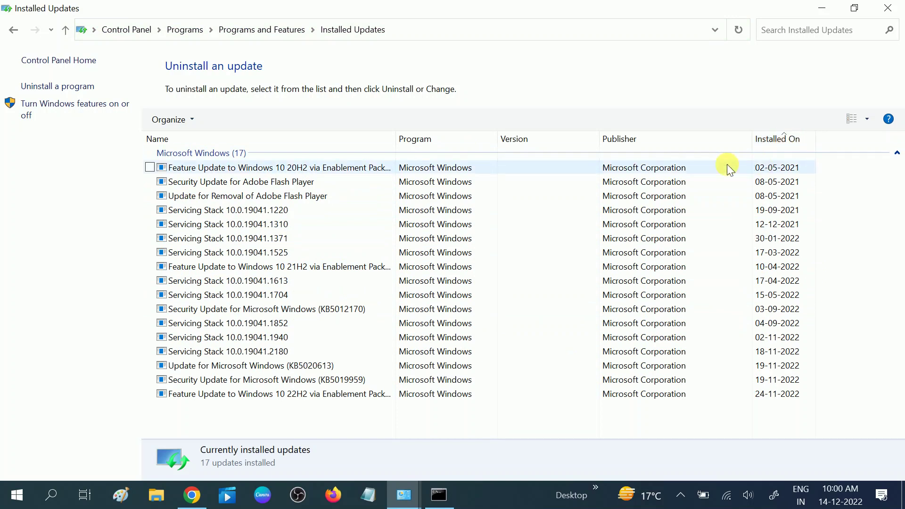
left_click(771, 142)
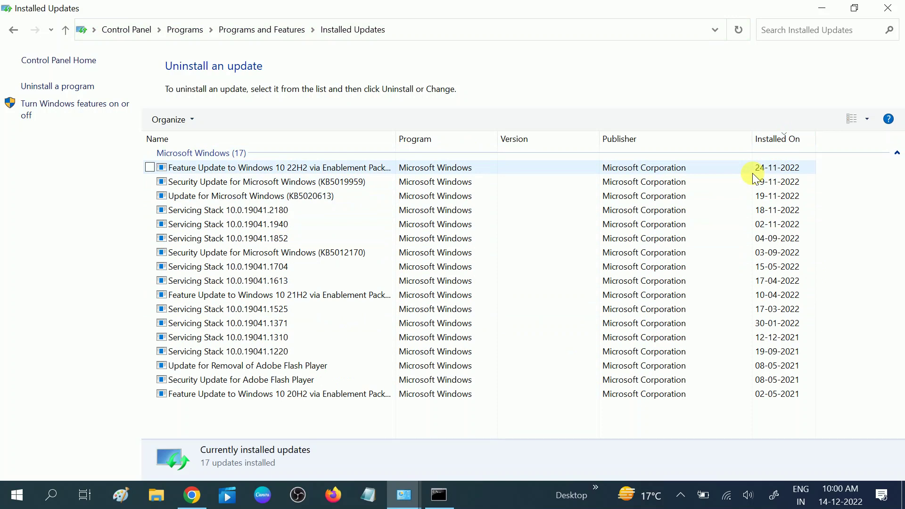
left_click(223, 168)
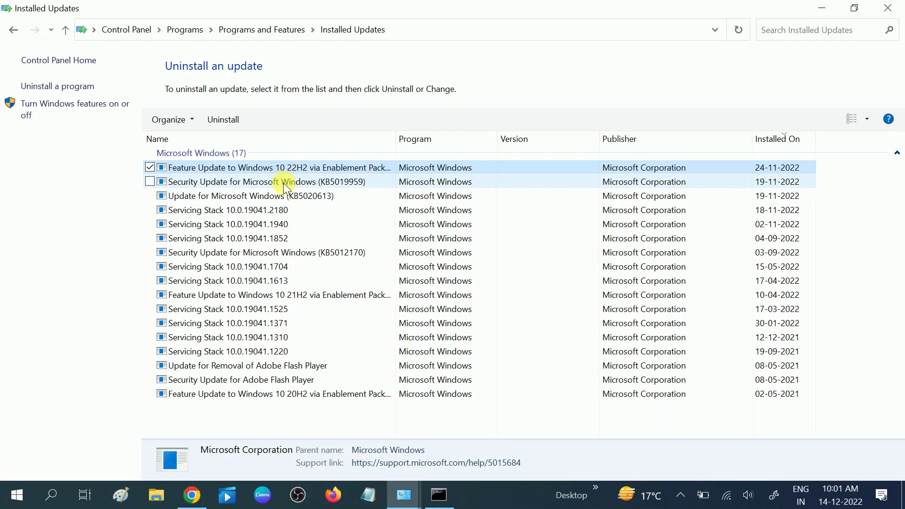
Step: Uninstall the Windows 10 22H2 feature update, confirming with Yes, then refresh the desktop
left_click(230, 120)
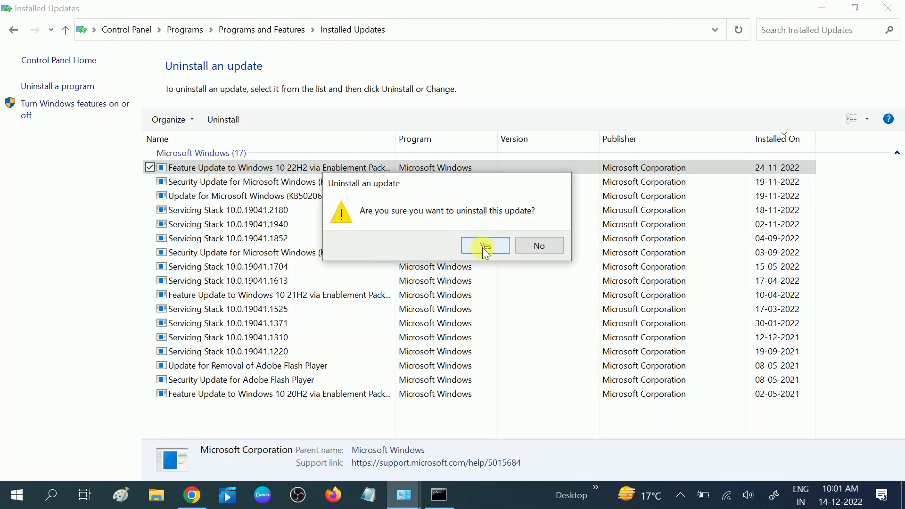
left_click(486, 246)
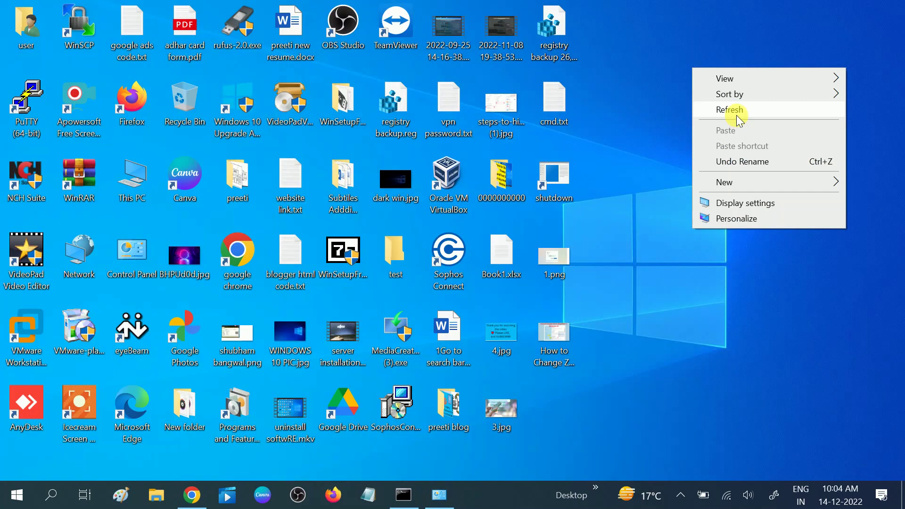
left_click(737, 116)
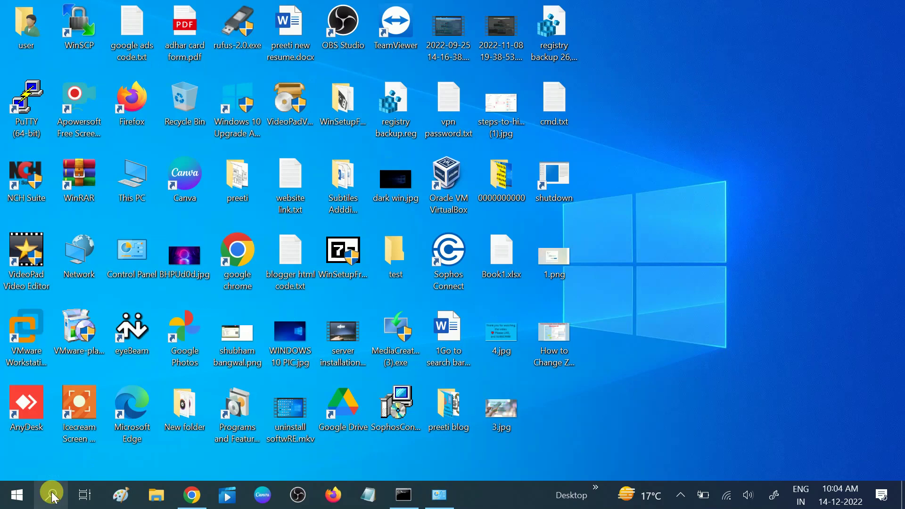
Step: Search Windows for 'cmd' and launch Command Prompt as administrator
left_click(52, 496)
type("c")
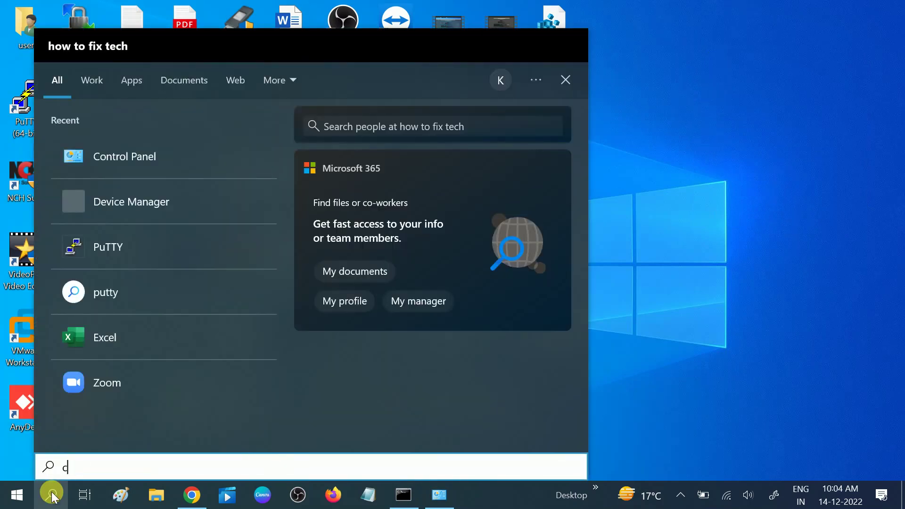
type("md")
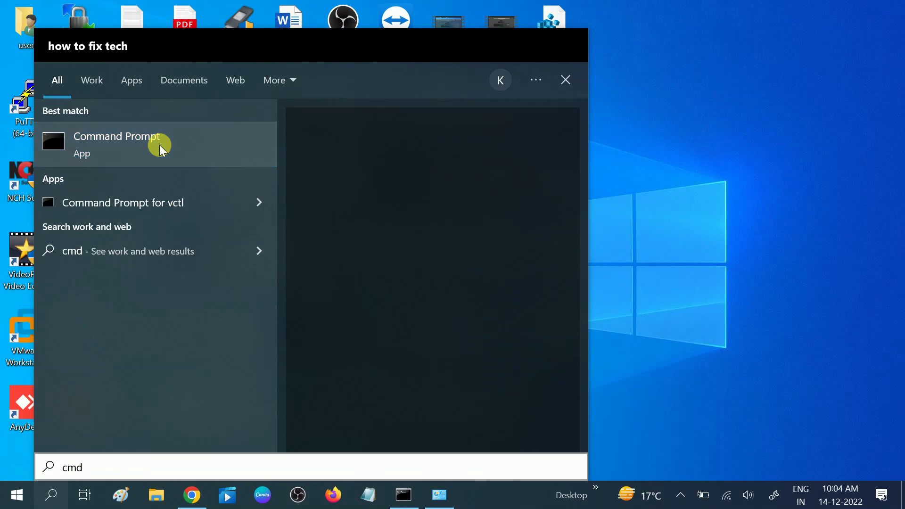
right_click(159, 146)
key("Escape")
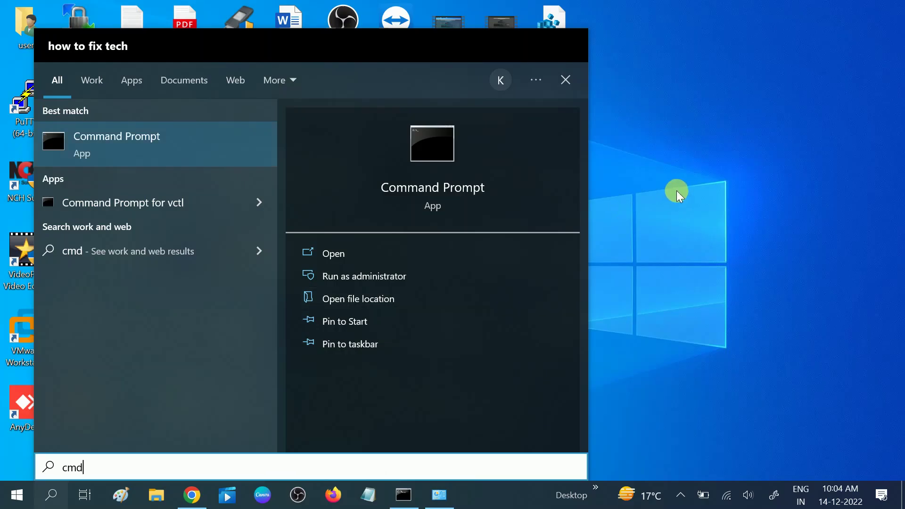
key("Return")
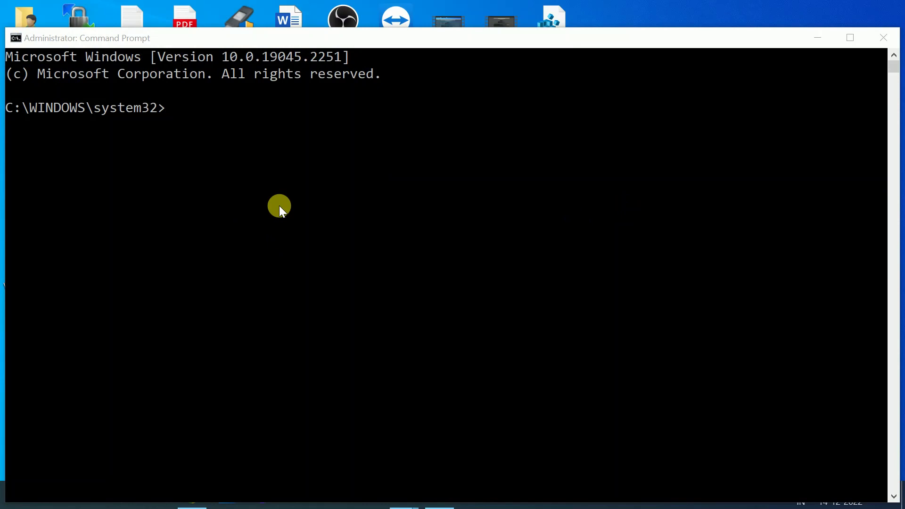
Step: Run chkdsk /f /r in the administrator Command Prompt
left_click(182, 109)
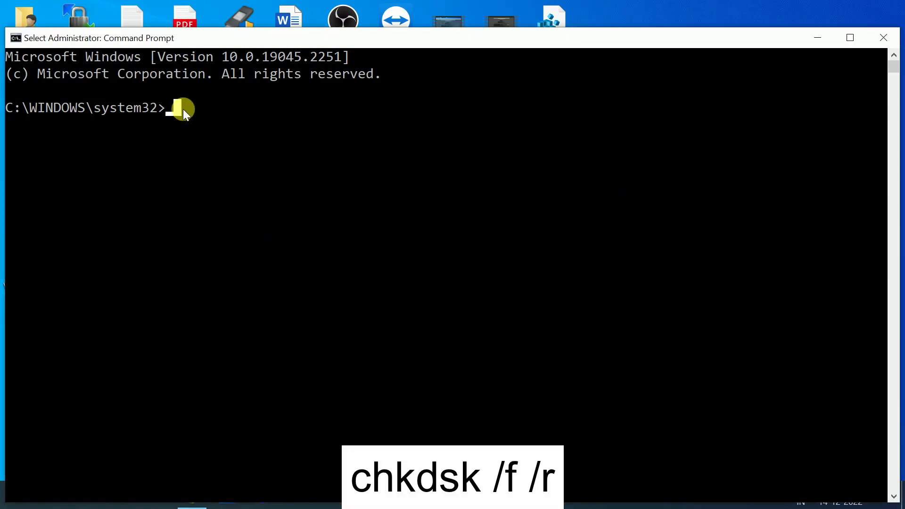
type("chk")
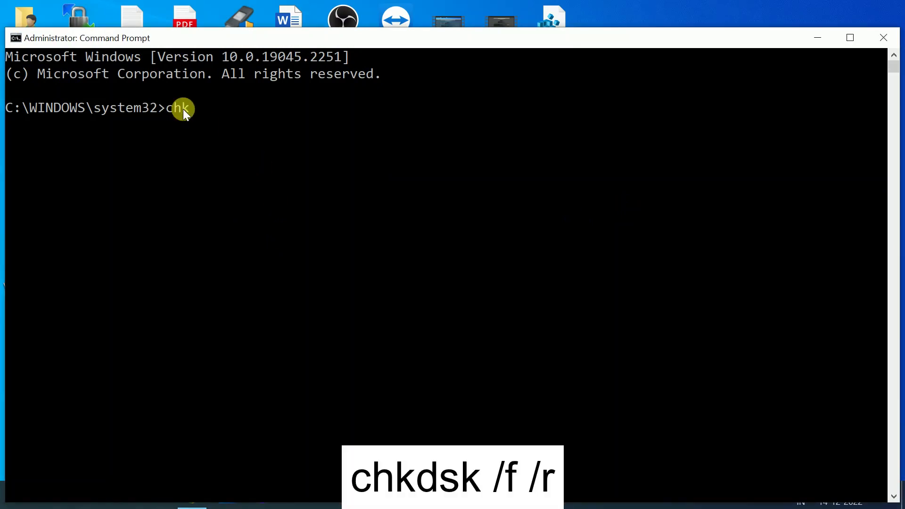
type("dsk /f /r")
key("Return")
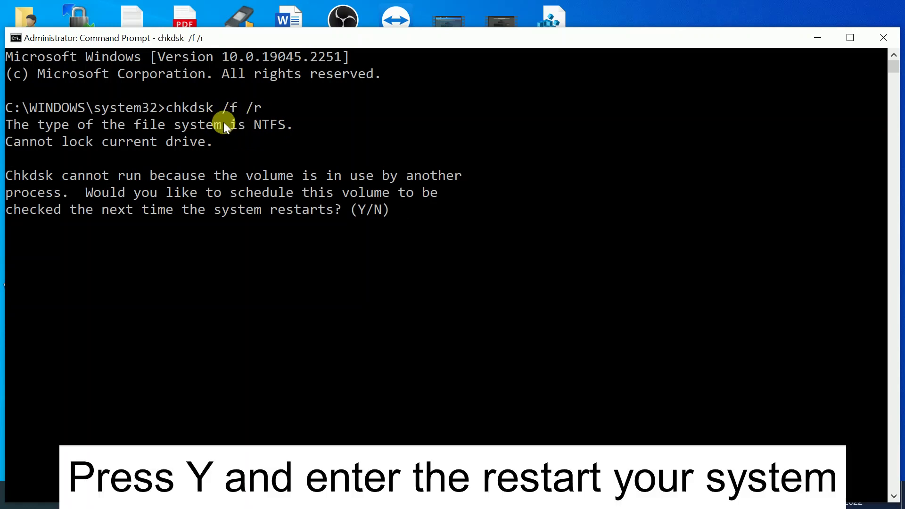
Step: Answer n to scheduling the disk check at next restart, then close Command Prompt
type("y")
key("BackSpace")
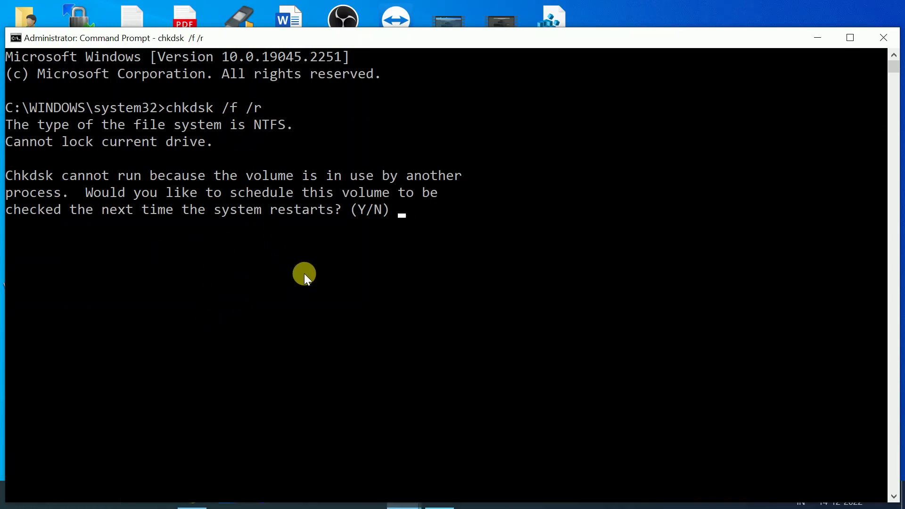
type("n")
key("Return")
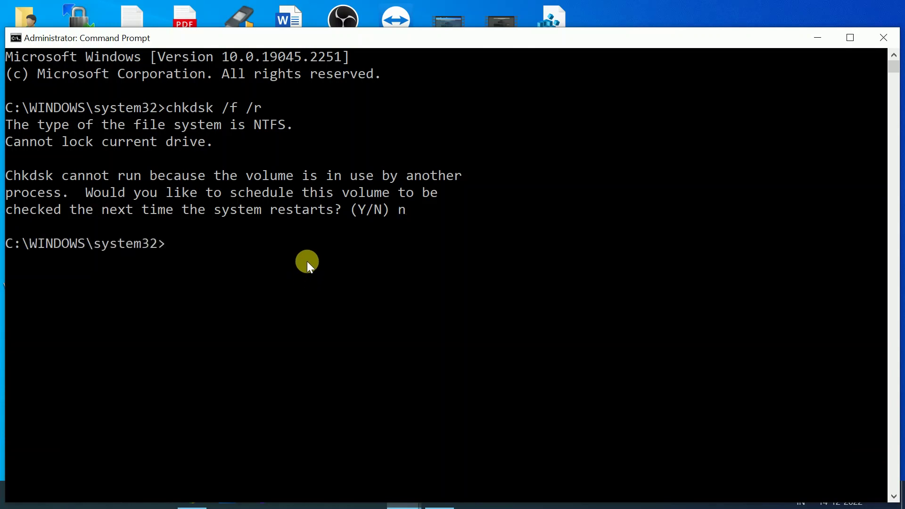
left_click(884, 38)
Step: Refresh the desktop three times from its right-click menu
right_click(737, 109)
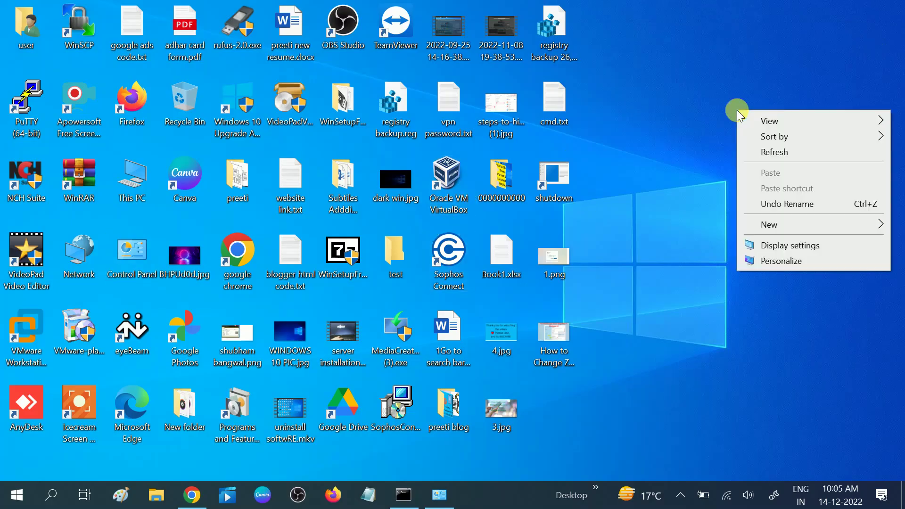
left_click(749, 151)
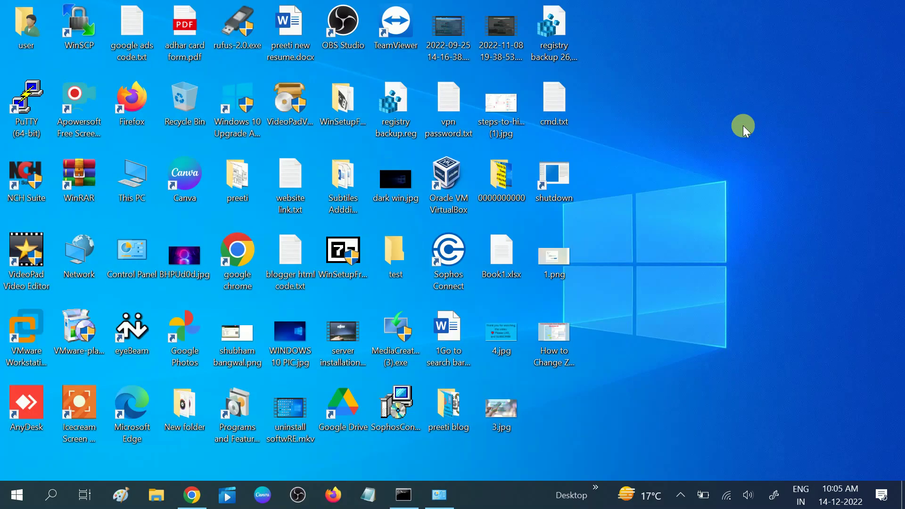
right_click(744, 126)
left_click(770, 171)
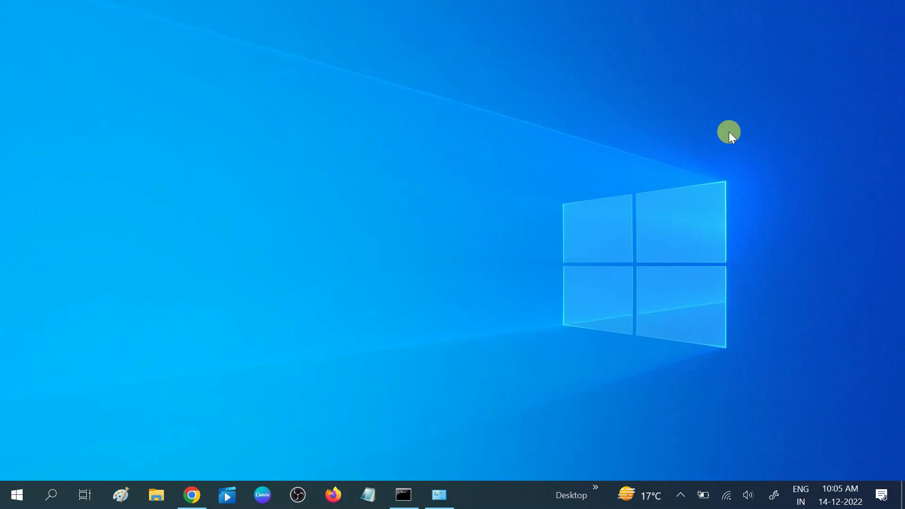
right_click(727, 125)
left_click(739, 161)
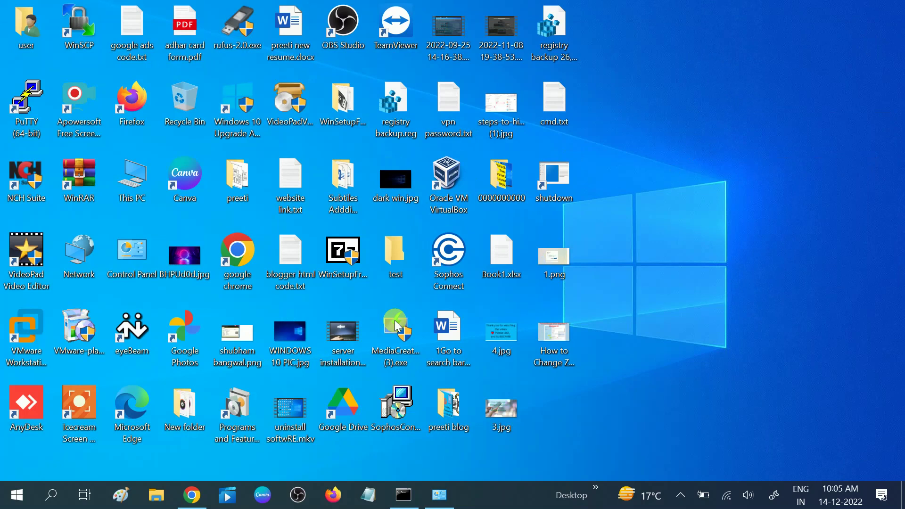
Step: Search Windows for 'reset this' and open the Reset this PC setting
left_click(54, 495)
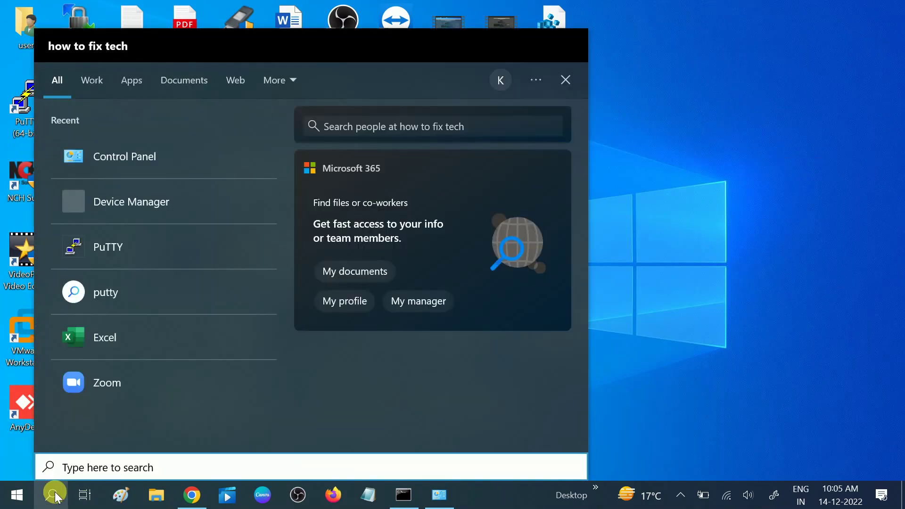
type("reset t")
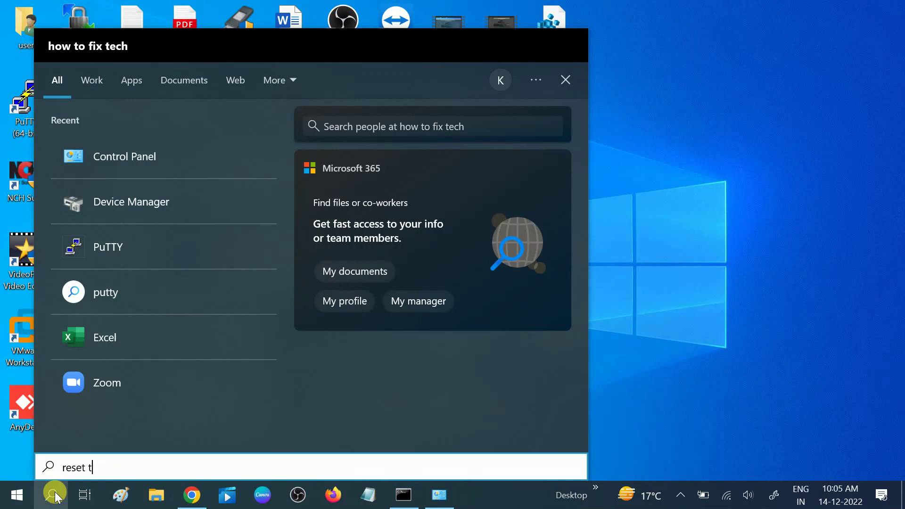
type("his")
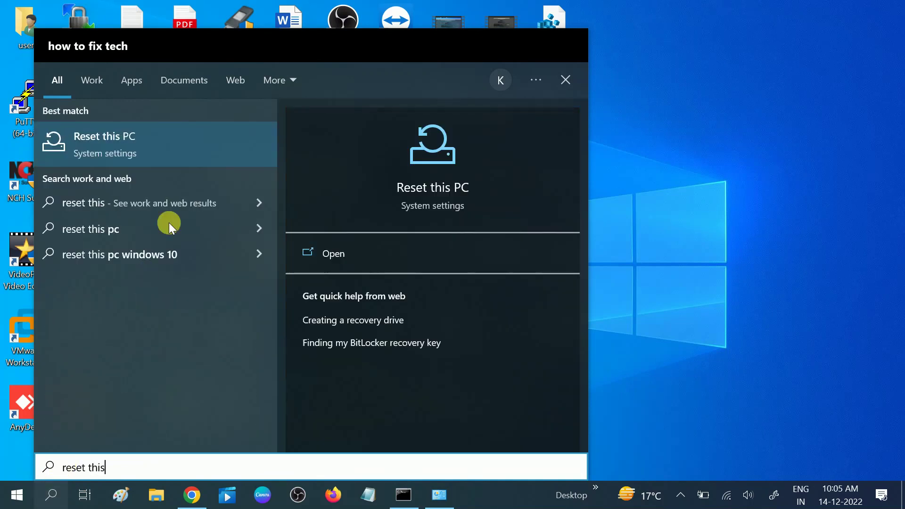
left_click(118, 136)
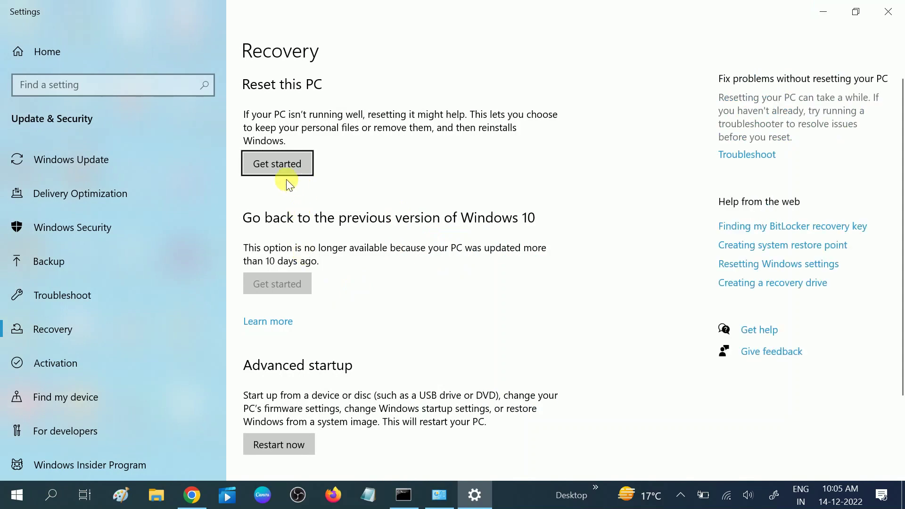
Step: Start Reset this PC with Keep my files and Local reinstall, accepting the additional settings
left_click(273, 164)
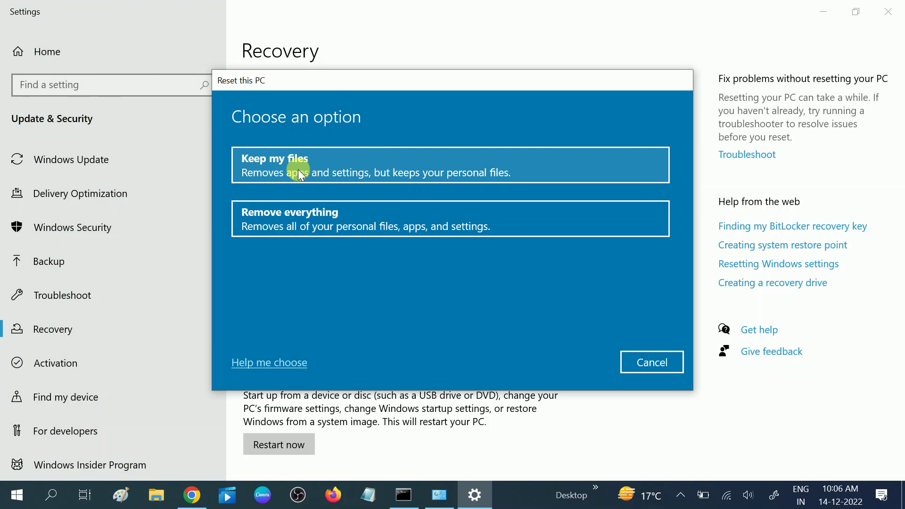
left_click(298, 168)
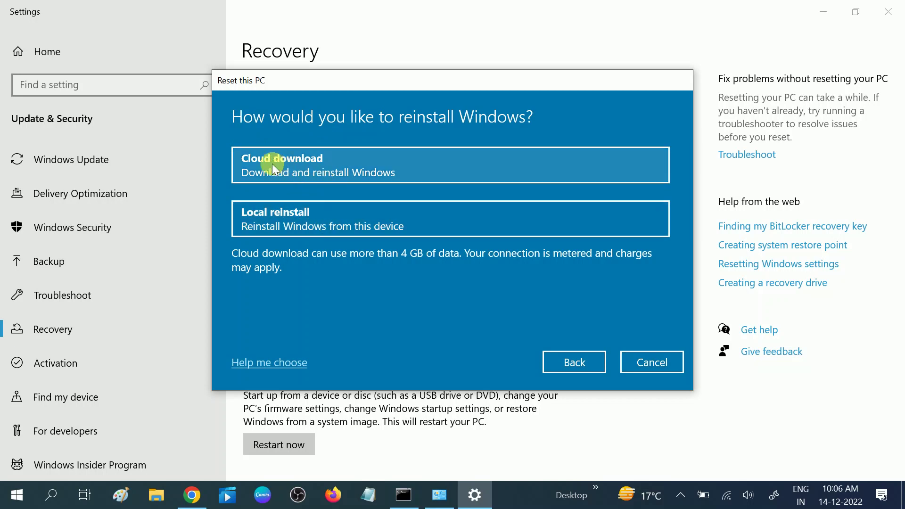
left_click(283, 216)
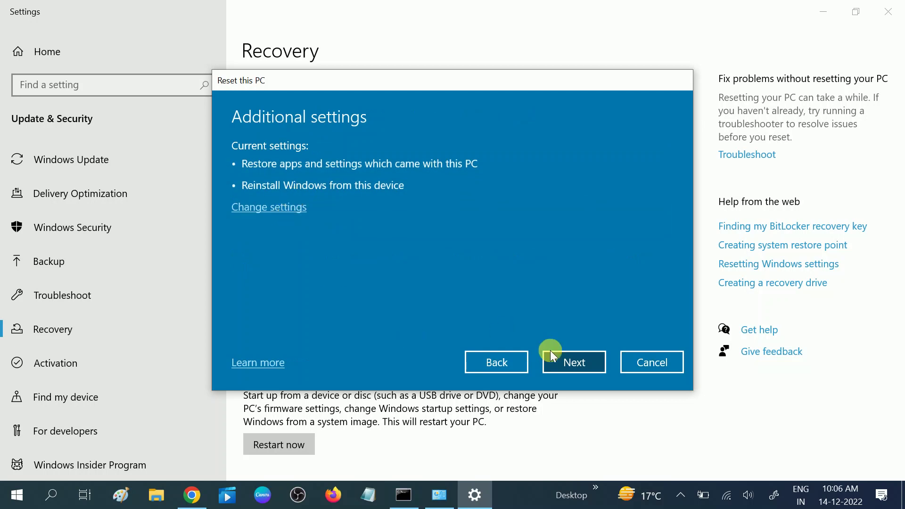
left_click(580, 367)
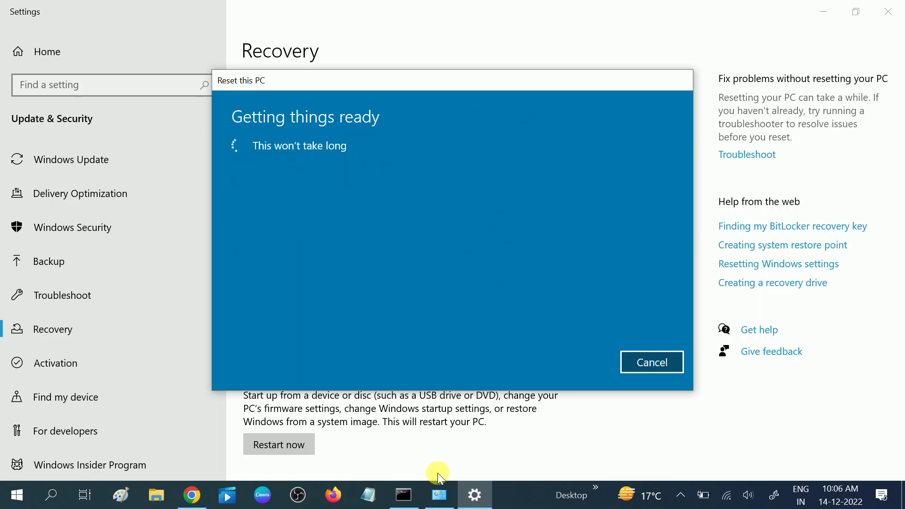
Step: Go from Installed Updates to Programs and Features, scroll the installed programs, then close it
left_click(439, 495)
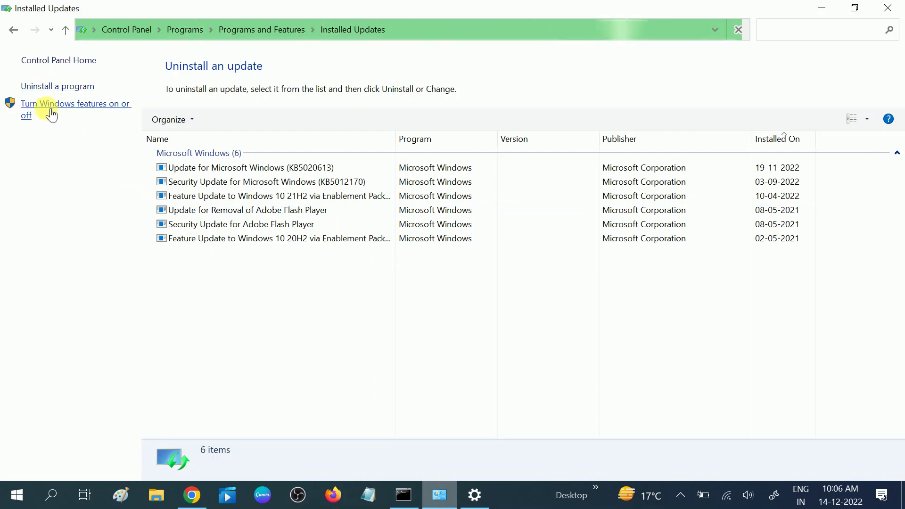
left_click(50, 64)
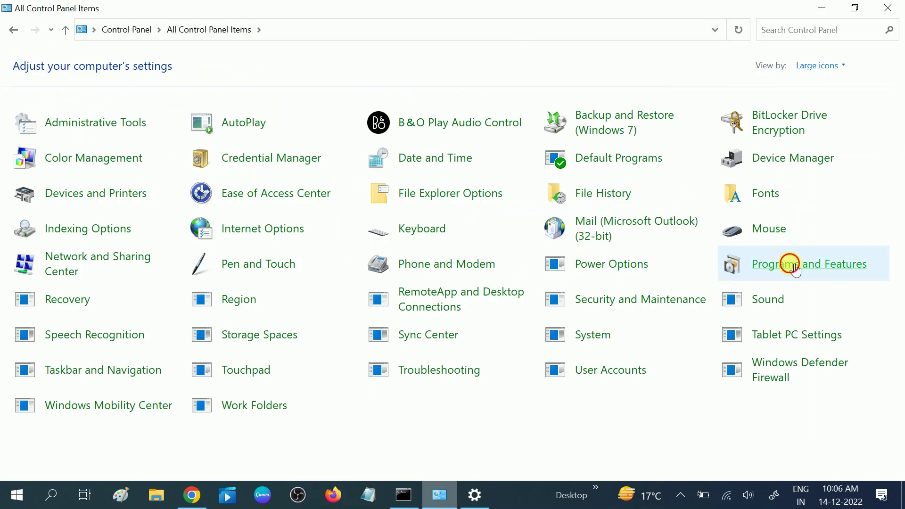
left_click(790, 271)
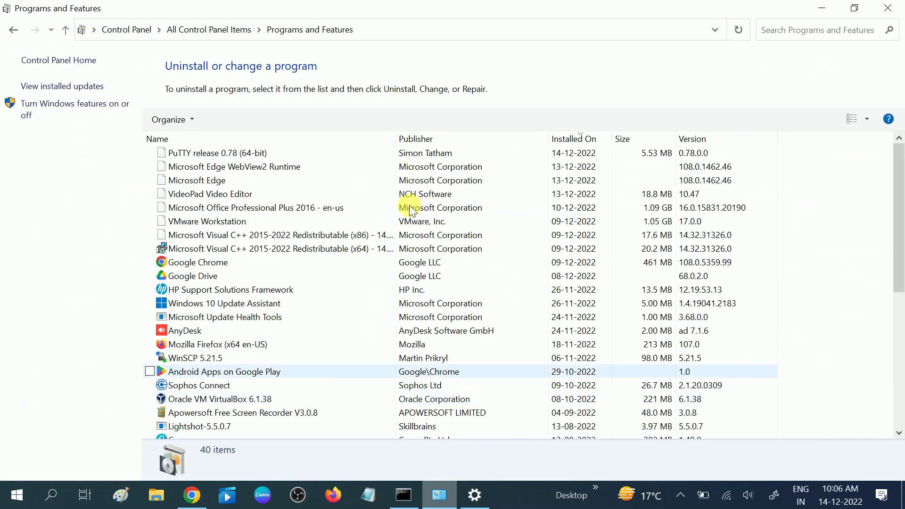
scroll(415, 246, "down", 7)
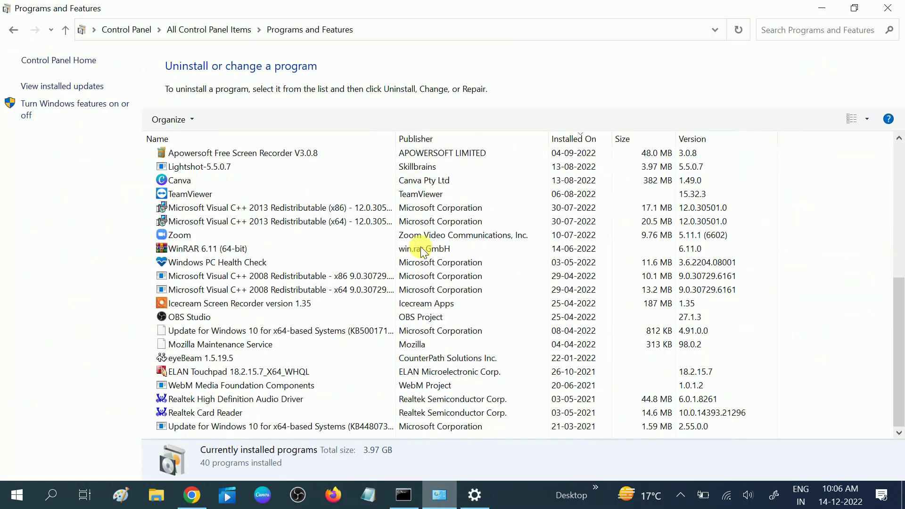
left_click(888, 8)
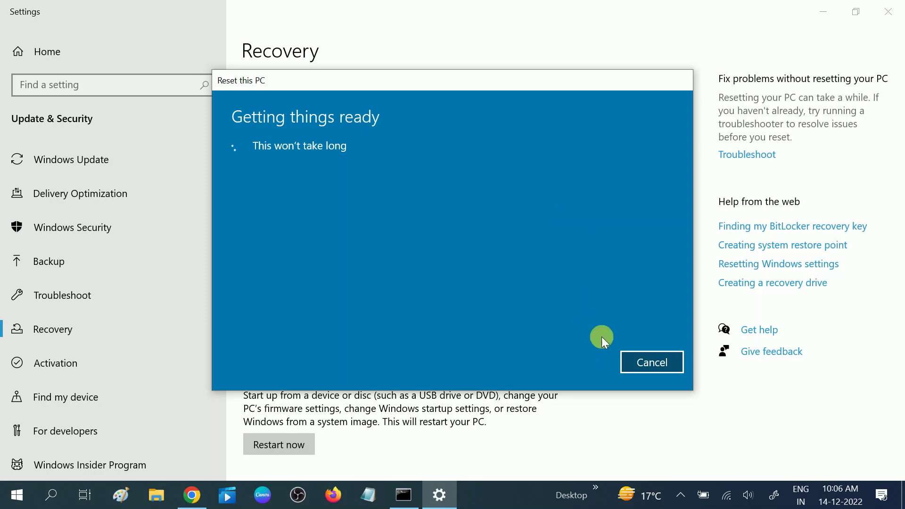
Step: Cancel the Reset this PC wizard and close the Settings app
left_click(661, 364)
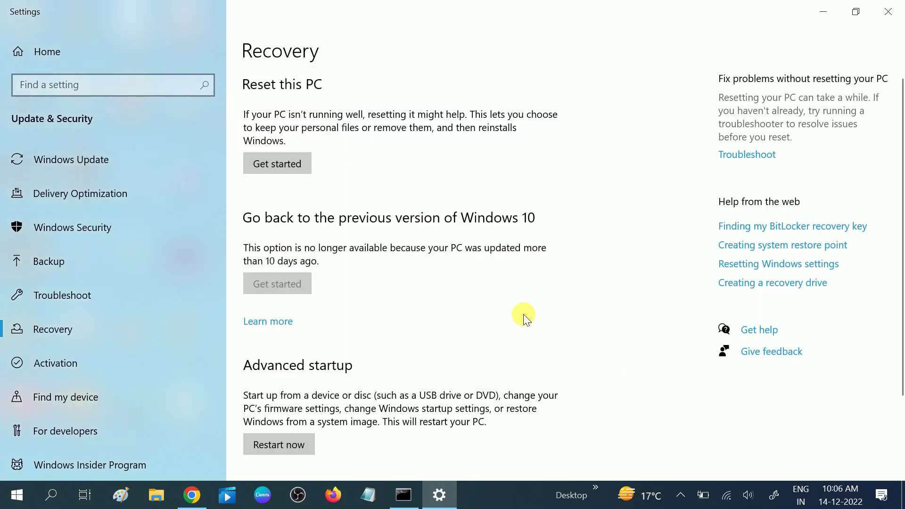
left_click(888, 11)
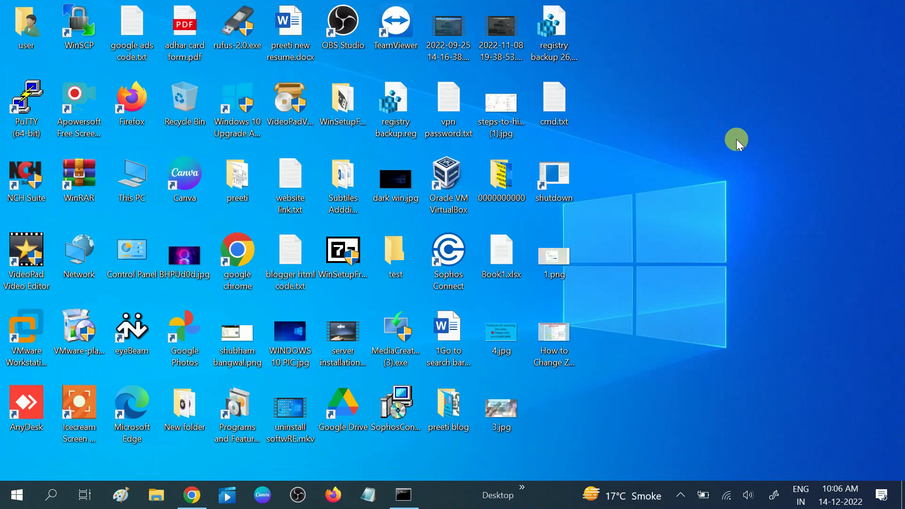